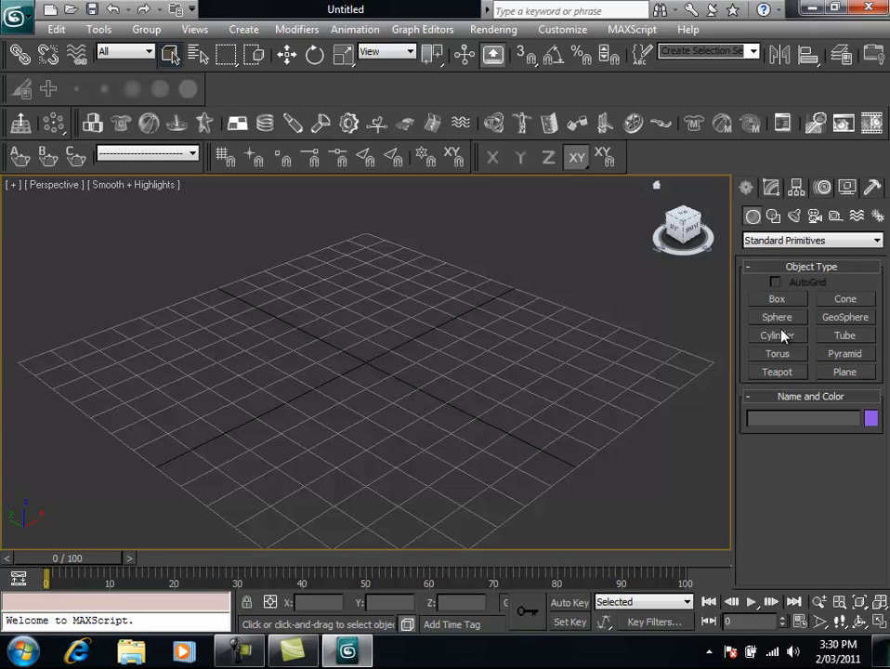
Create a plane on the ground grid and set its length and width to 50 m.
left_click(845, 373)
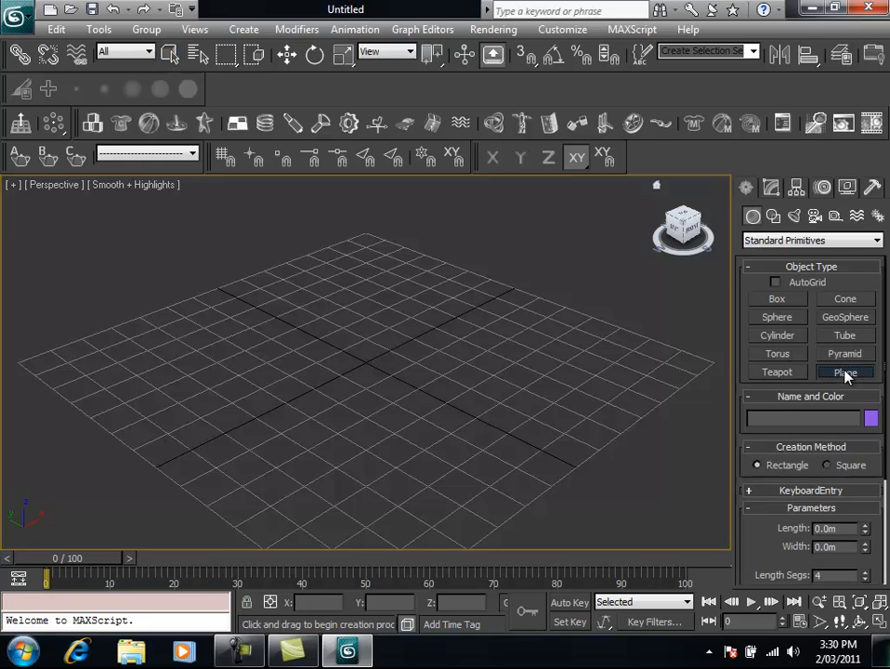
left_click(95, 353)
left_click_drag(95, 353, 639, 376)
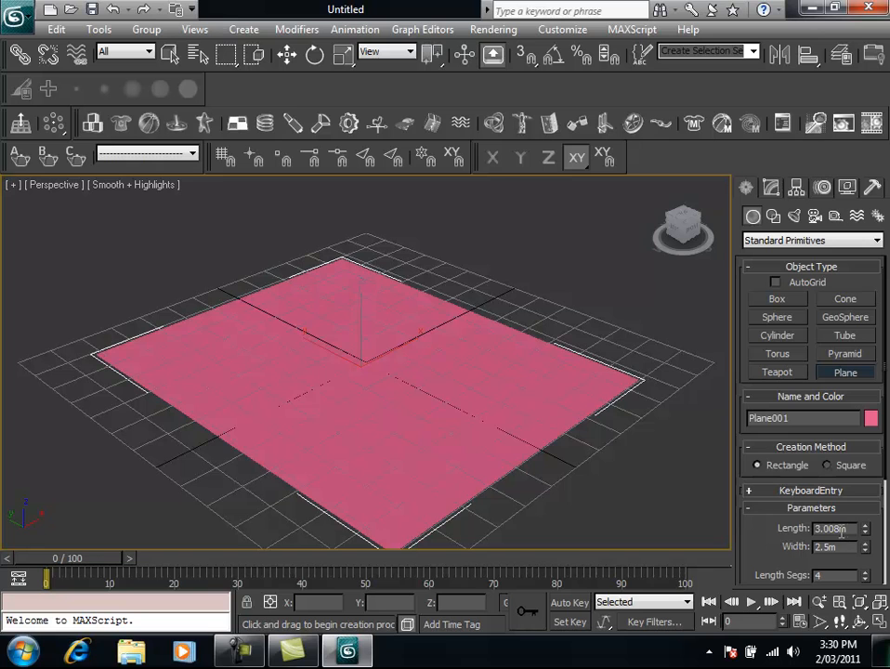
left_click_drag(833, 528, 773, 528)
type("50m")
key("Tab")
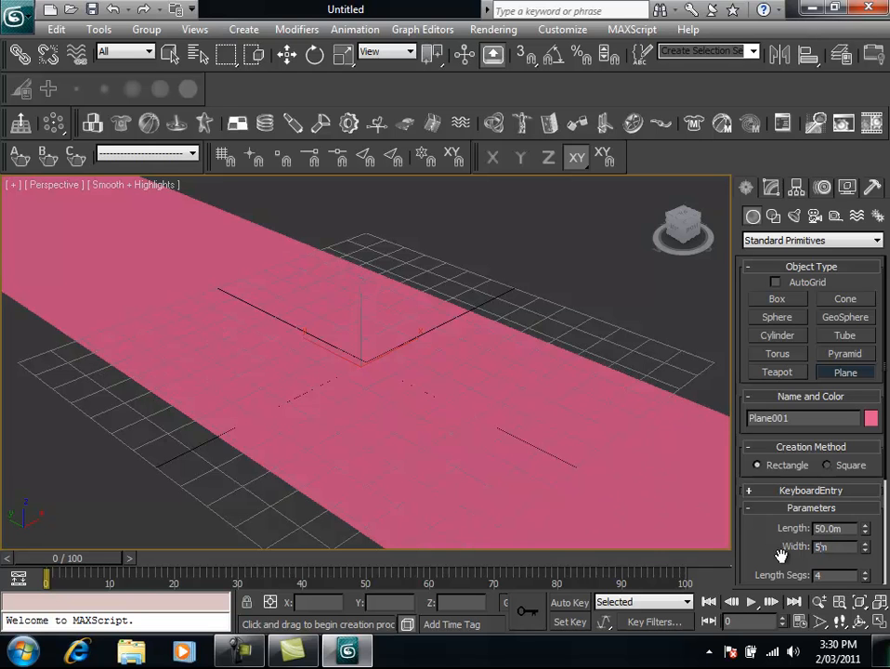
key("Return")
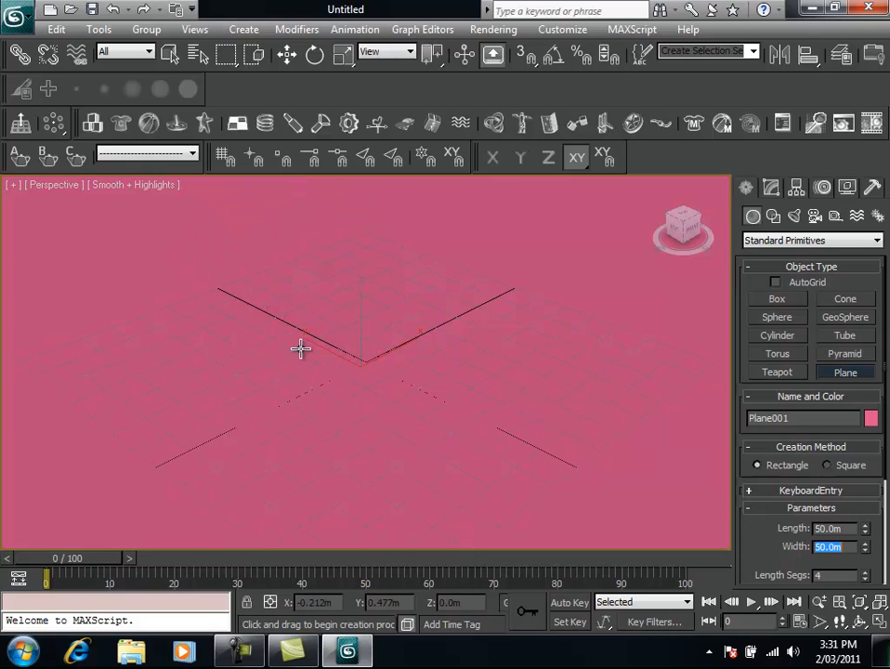
right_click(345, 334)
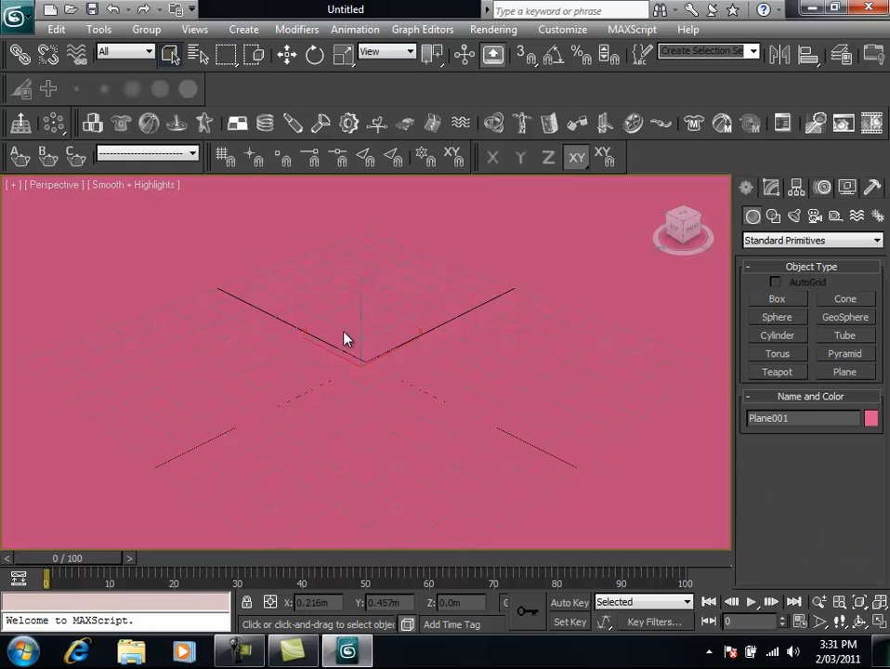
scroll(335, 342, "down", 10)
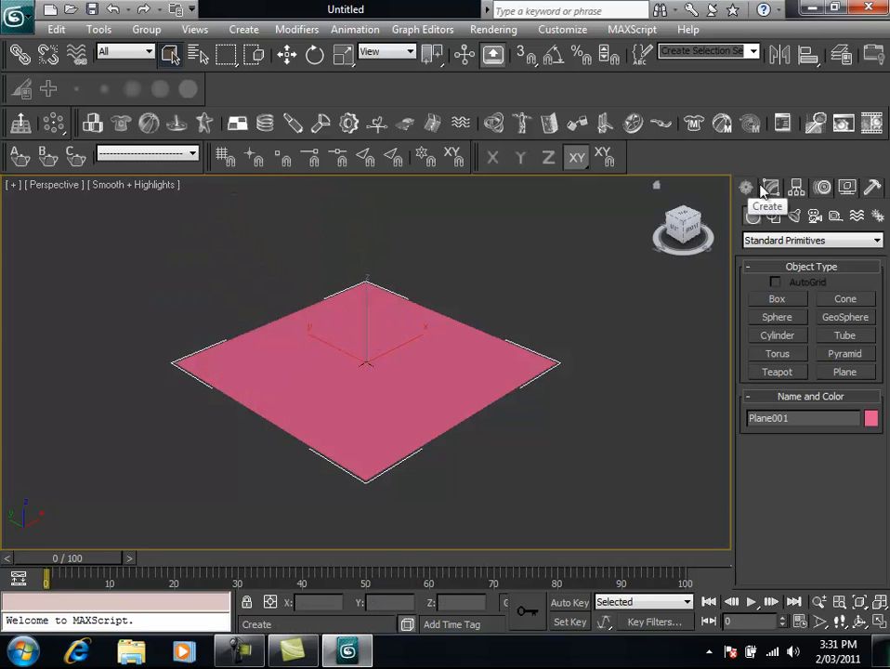
Create a standard target camera beyond the plane's far edge, aimed at the plane's centre.
left_click(815, 216)
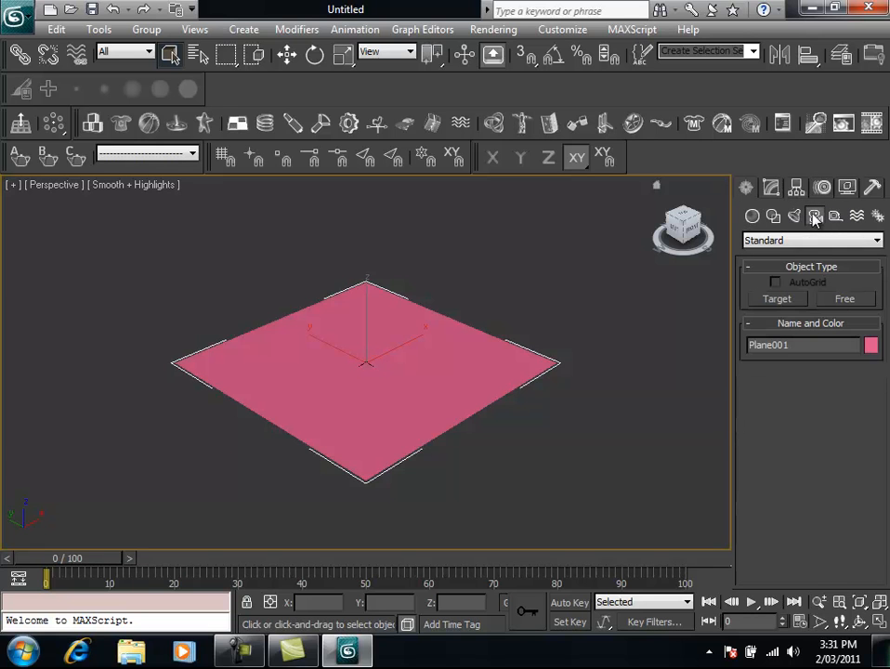
left_click(780, 299)
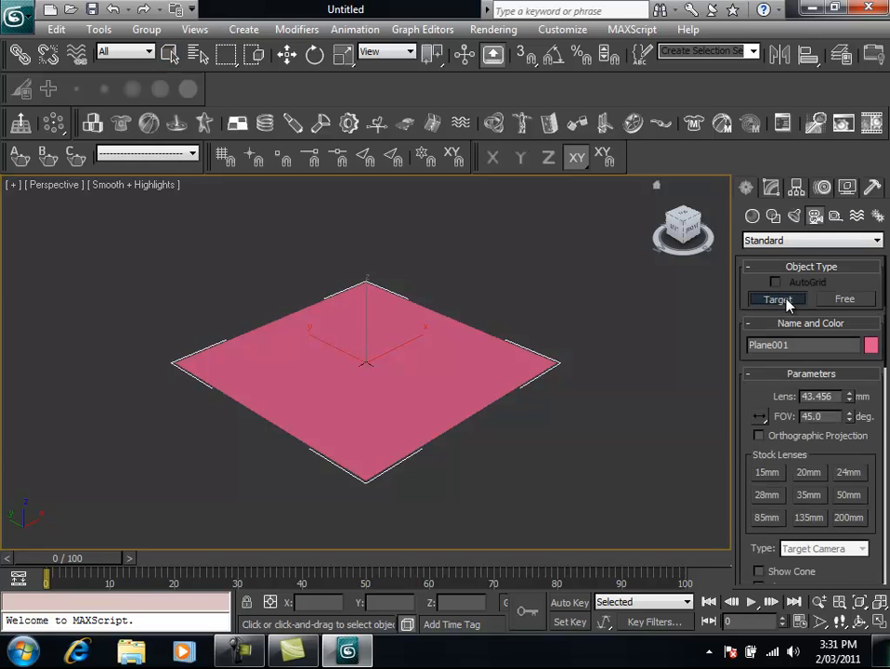
left_click_drag(536, 241, 369, 363)
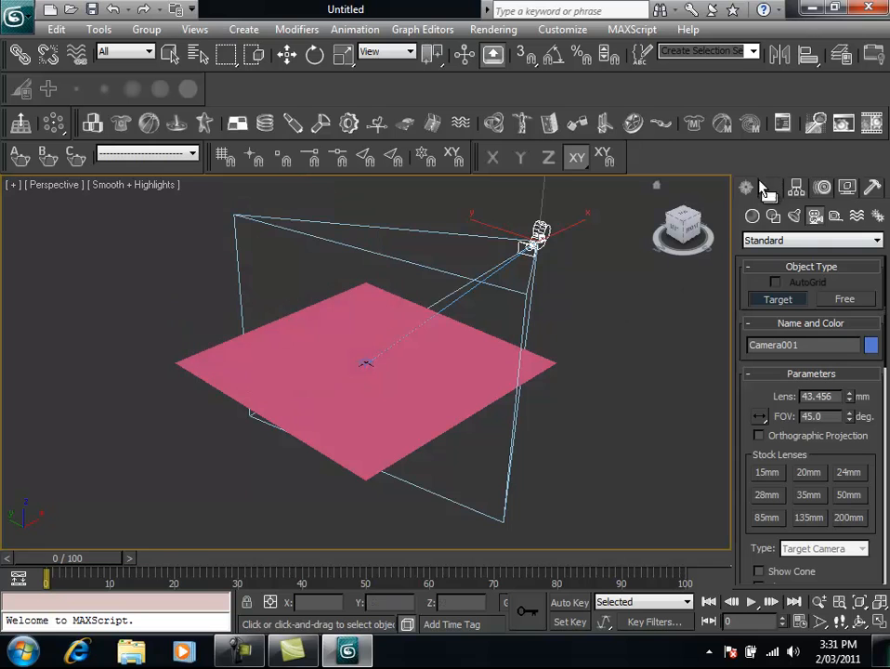
Place a standard Omni light at the plane's centre and raise it to a height of about 25.3 m.
left_click(794, 217)
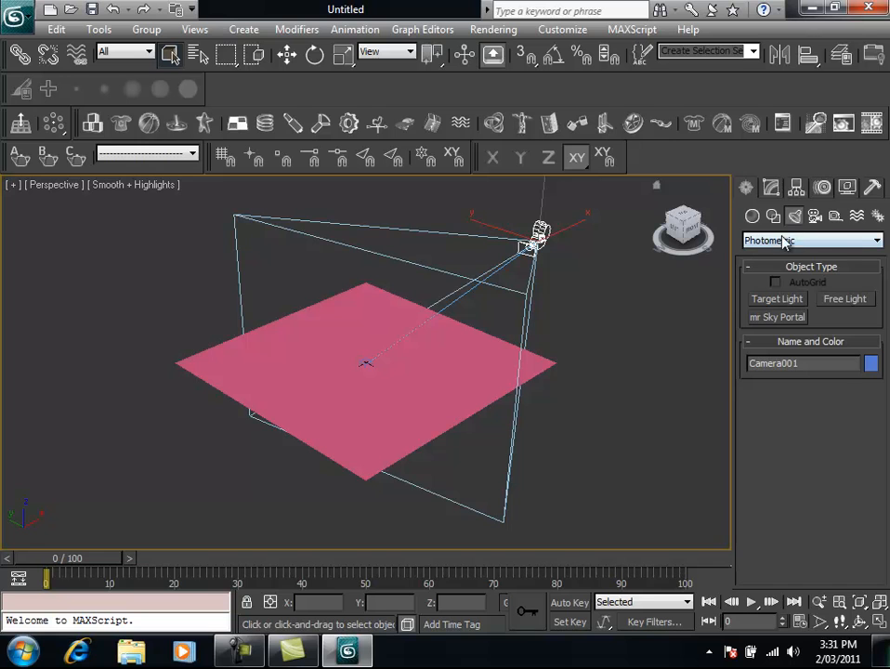
left_click(877, 240)
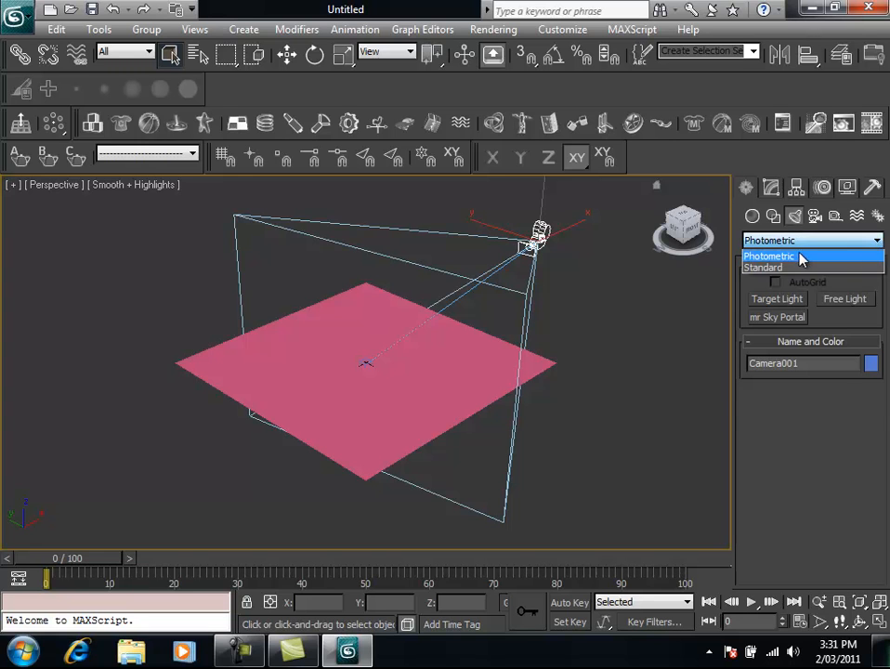
left_click(775, 268)
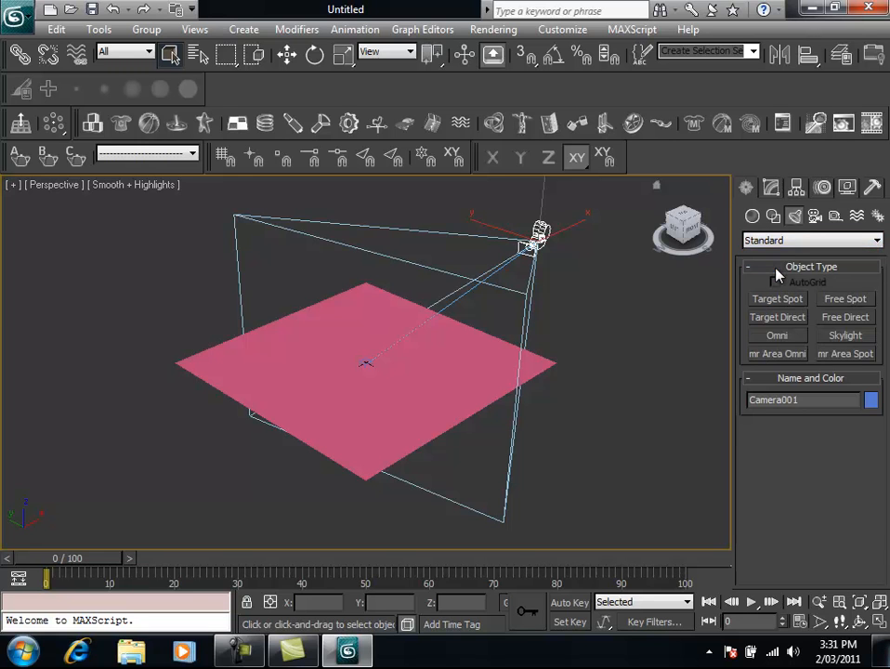
left_click(778, 335)
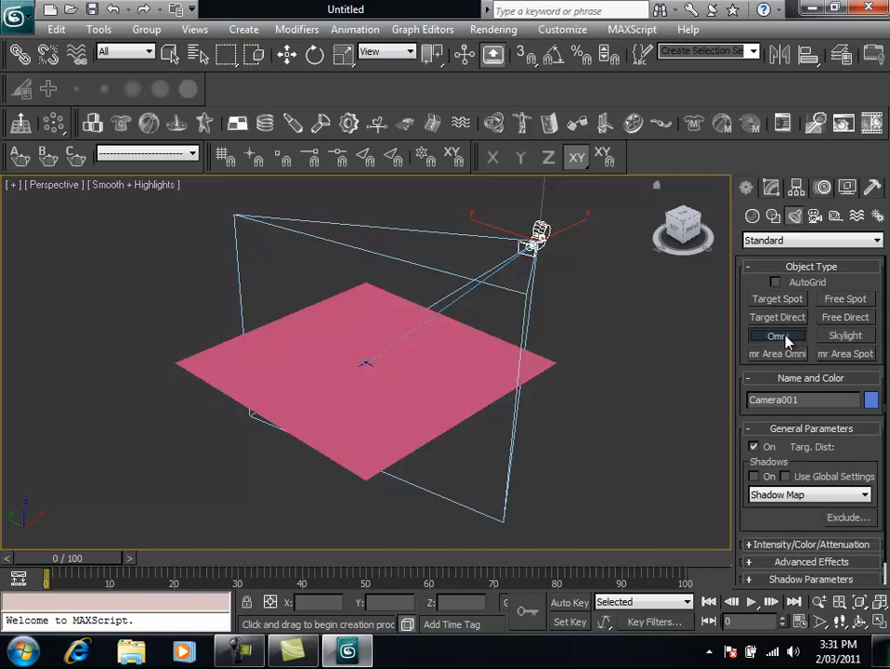
left_click(365, 362)
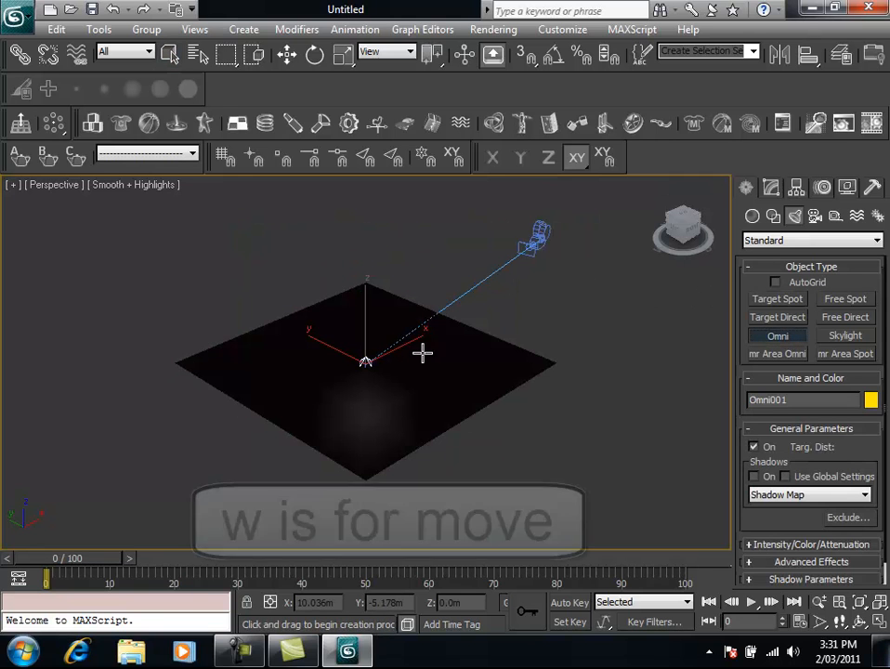
key("w")
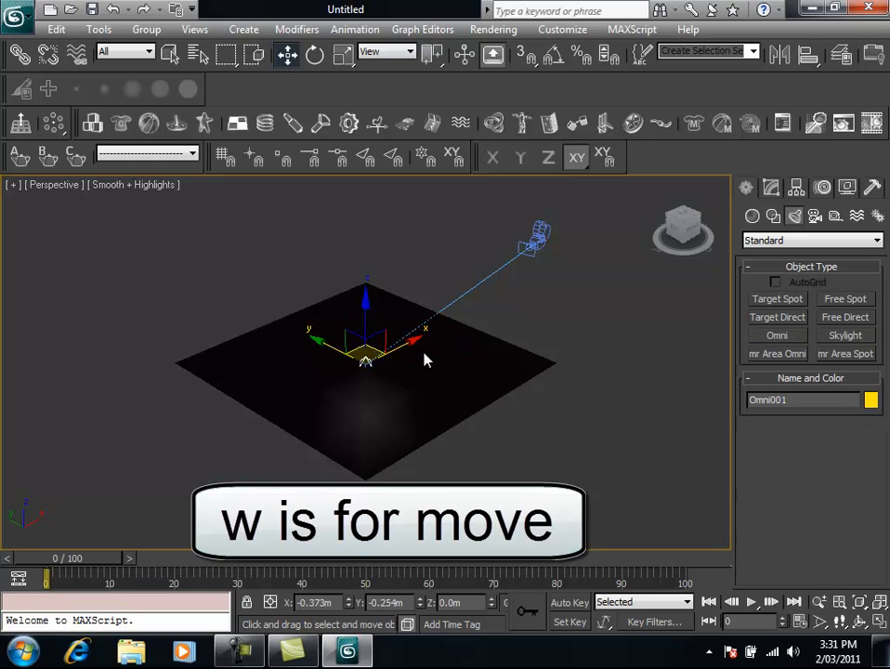
left_click_drag(361, 320, 387, 253)
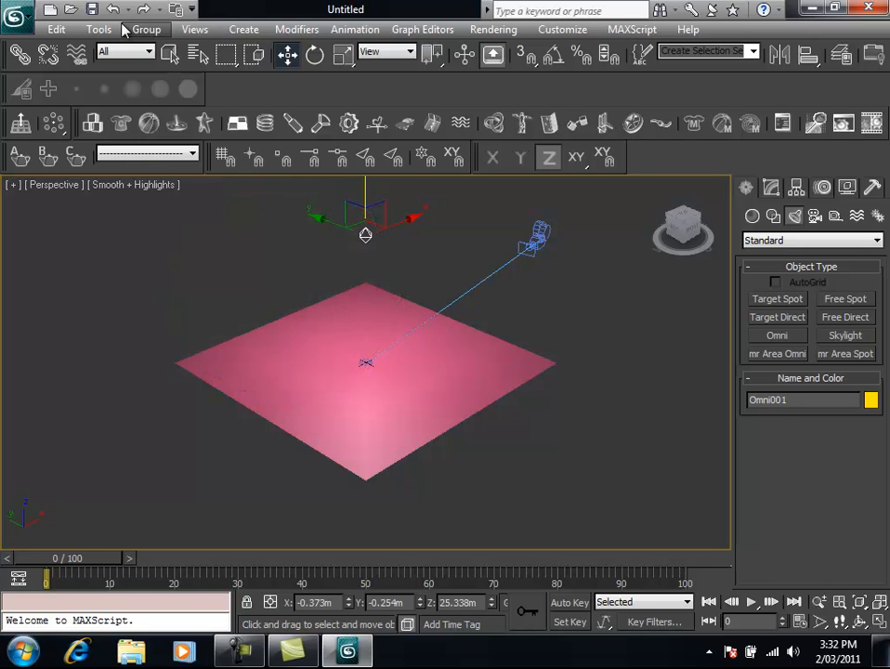
Configure a layout of two side-by-side viewports, with Camera001 on the left and Perspective on the right.
left_click(193, 30)
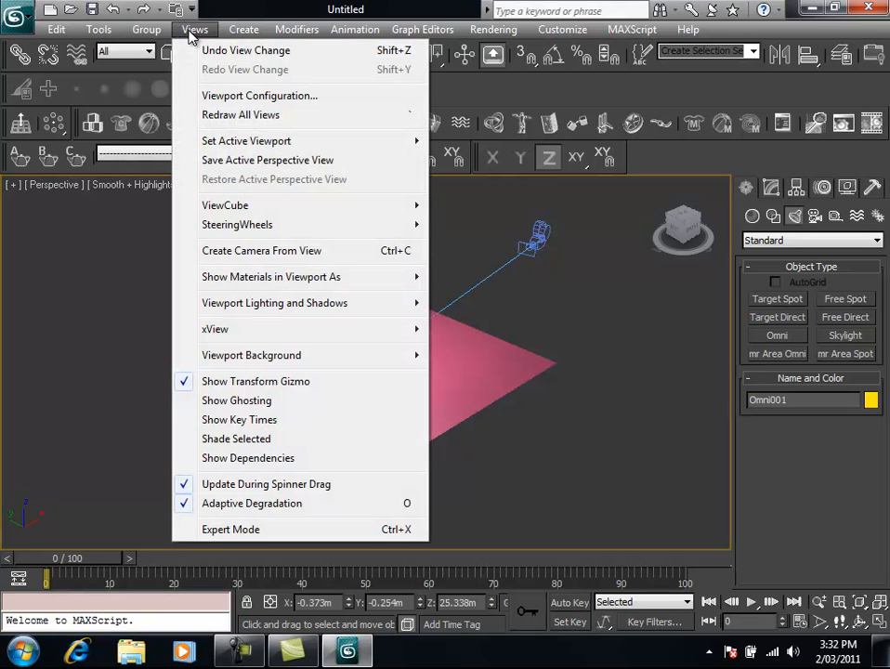
left_click(235, 101)
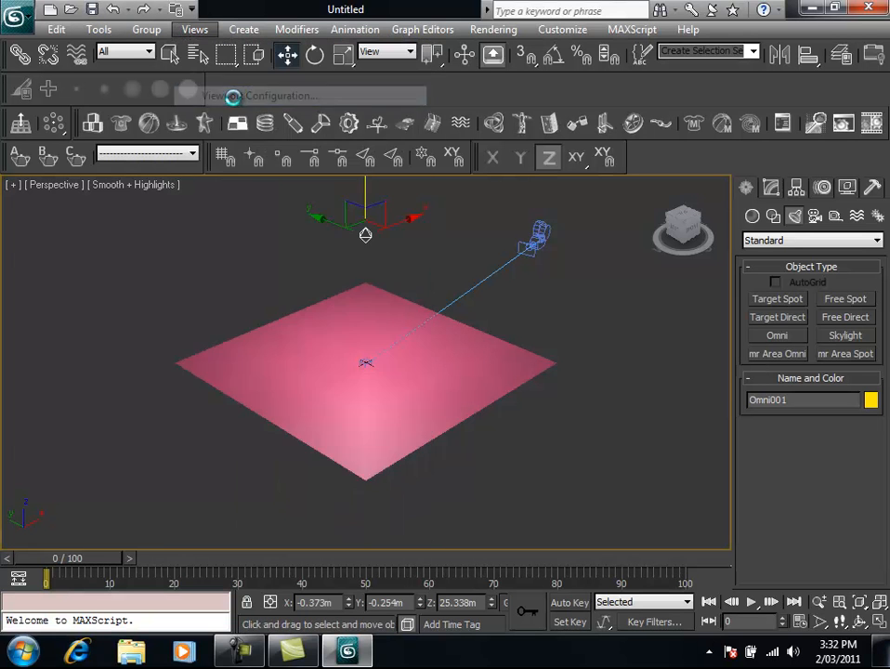
left_click(379, 160)
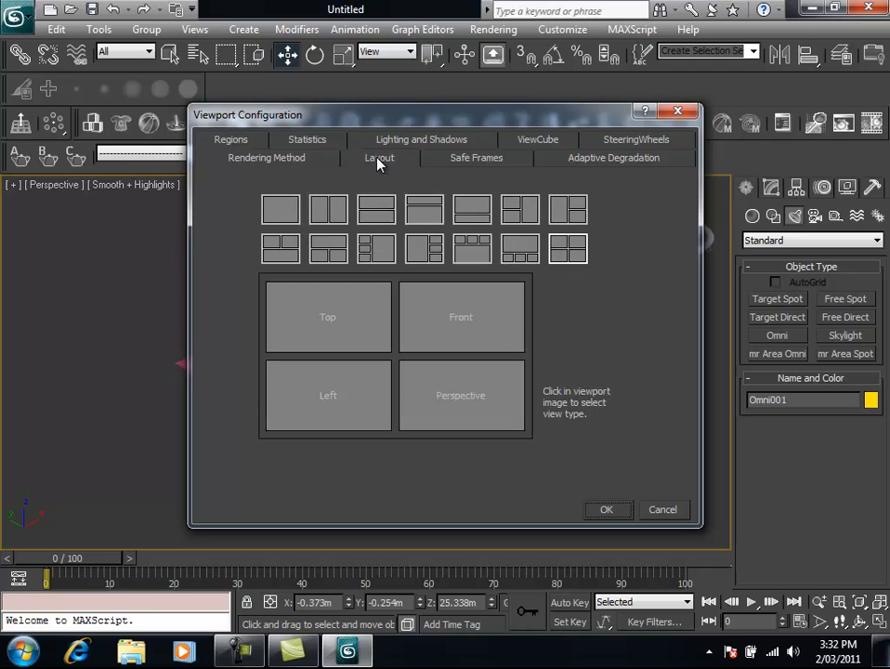
left_click(327, 214)
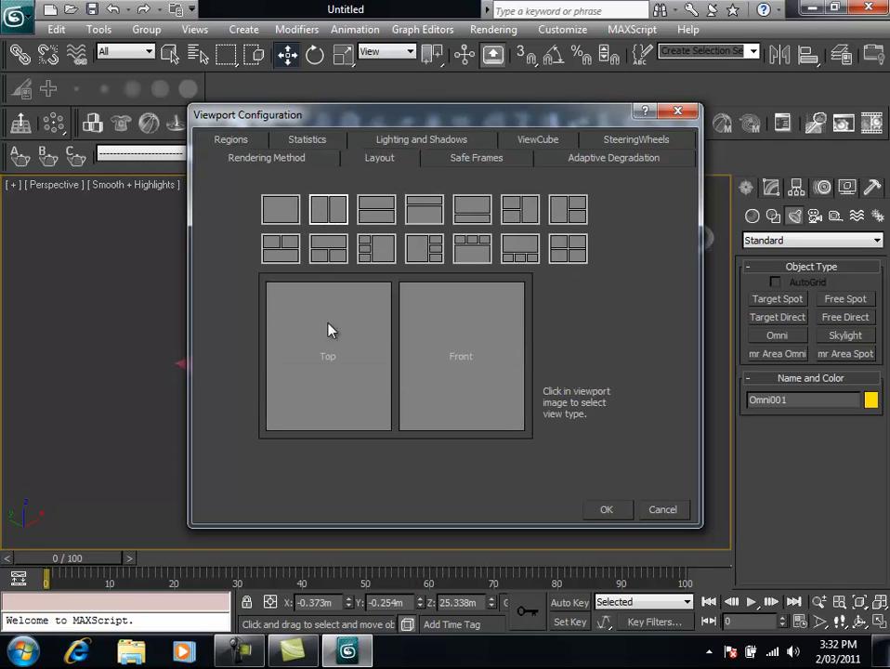
left_click(329, 362)
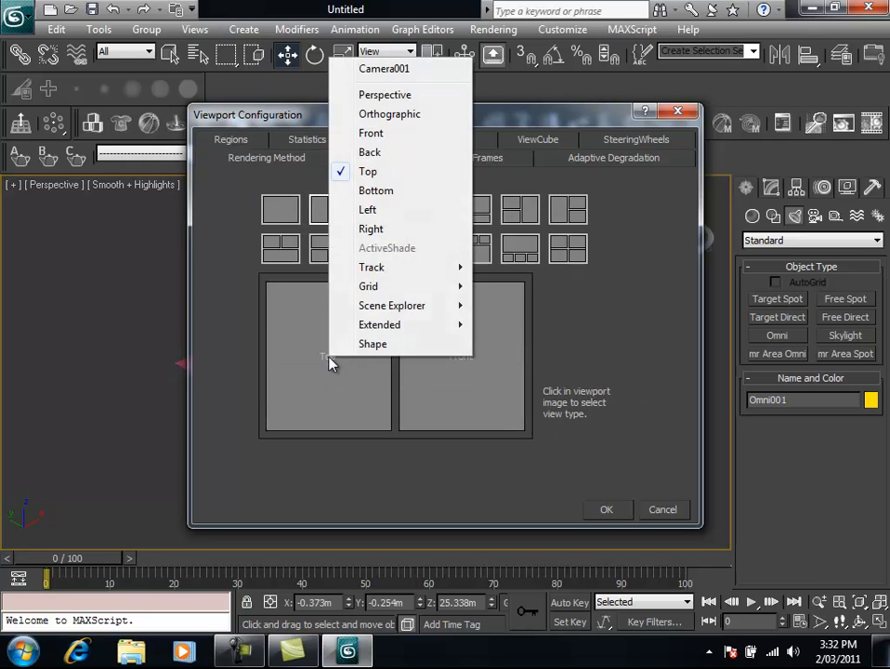
left_click(387, 72)
left_click(463, 362)
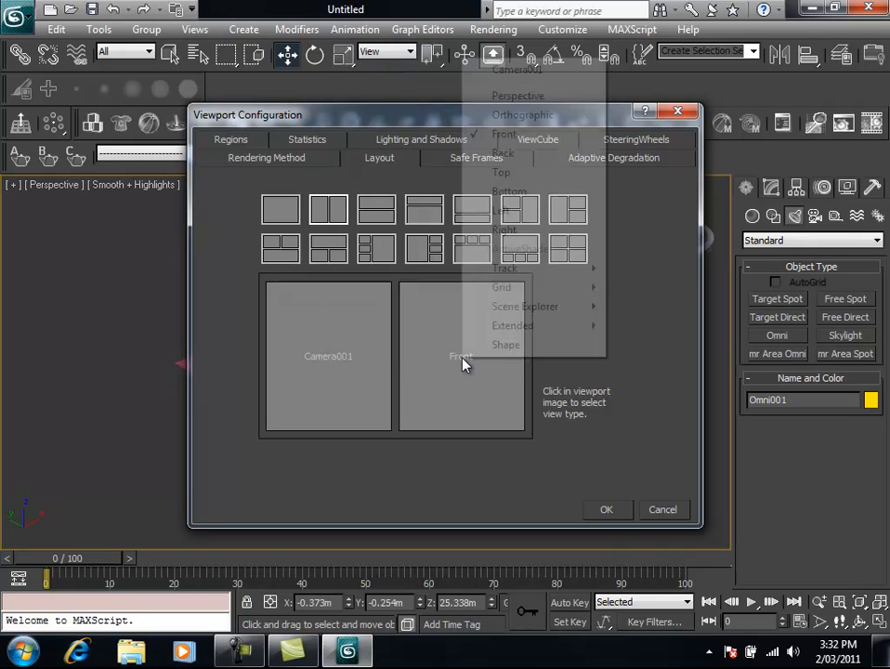
left_click(516, 96)
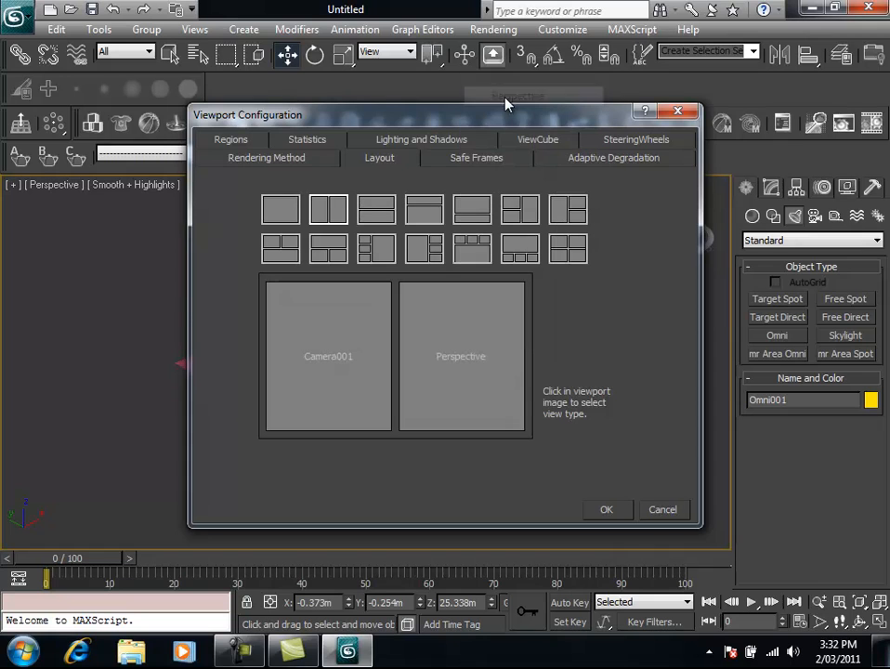
left_click(605, 515)
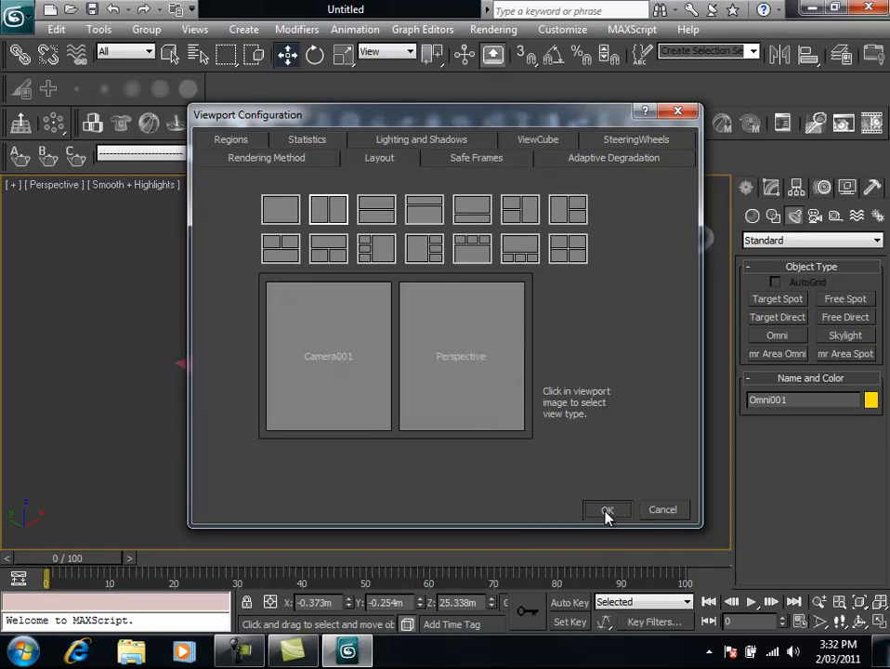
Shade the Camera001 view with Smooth + Highlights and restore the two-viewport display.
left_click(115, 185)
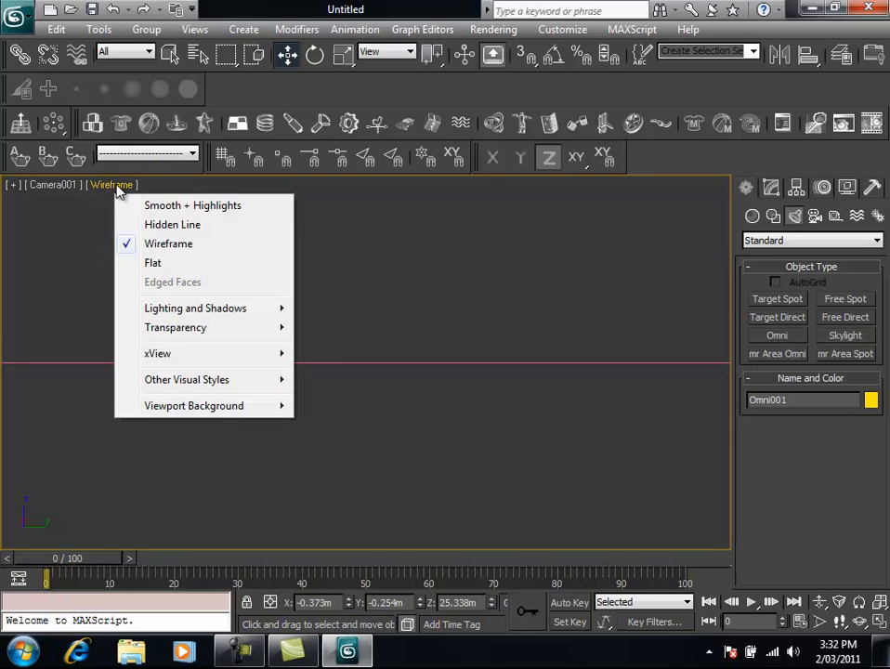
left_click(175, 213)
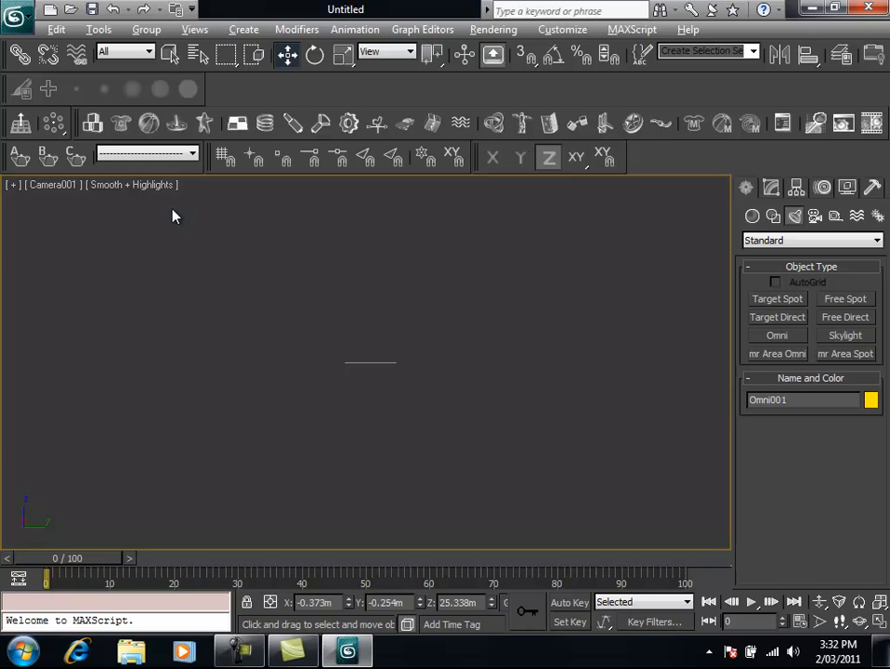
key("alt+w")
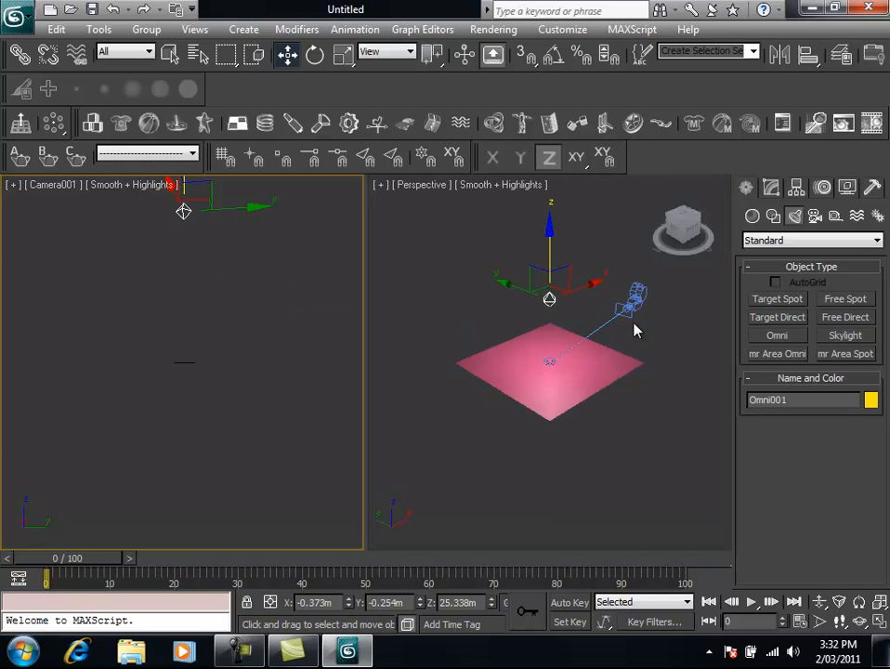
Move the camera in over the plane and raise it to about X 27.2 m, Y -3.3 m, Z 8.3 m.
left_click(634, 302)
left_click_drag(637, 271, 611, 277)
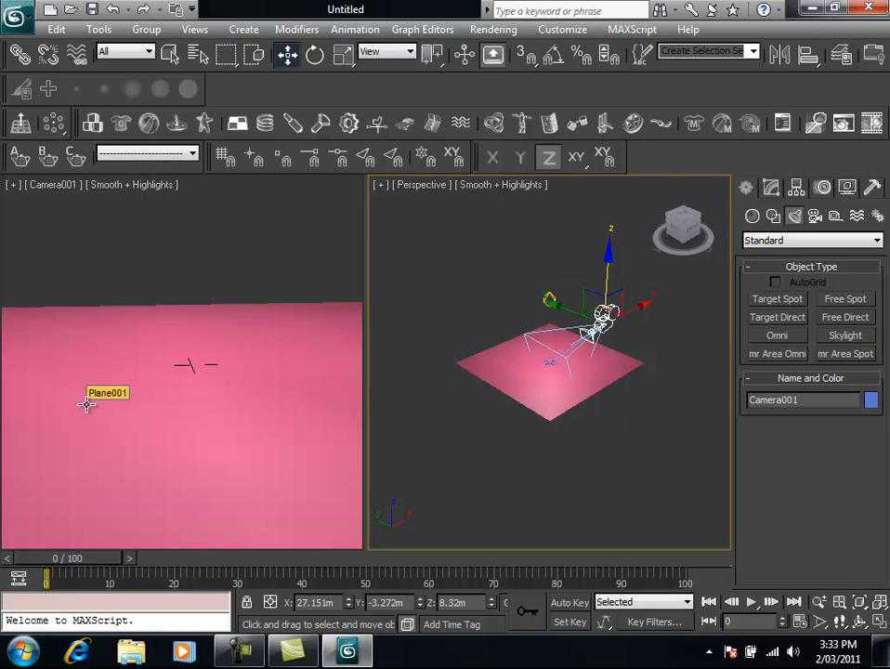
Show edged faces in the Perspective view and set the plane's length segments to 11.
left_click(525, 384)
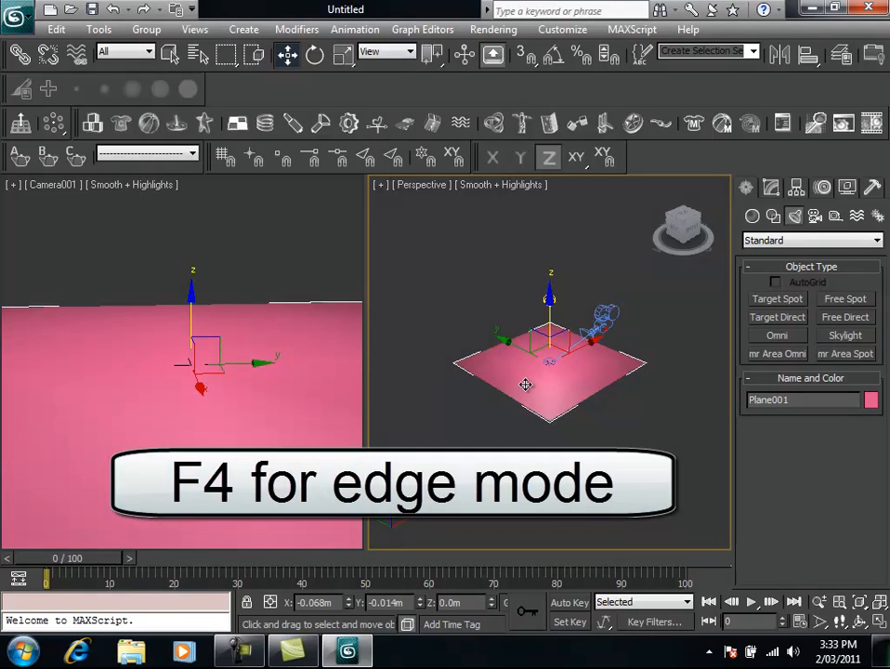
key("F4")
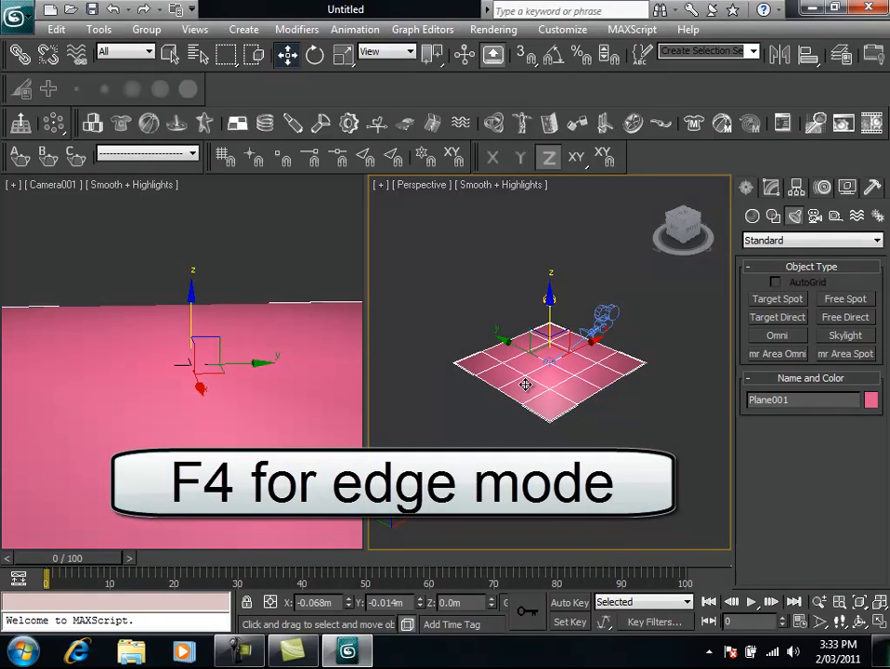
left_click(772, 188)
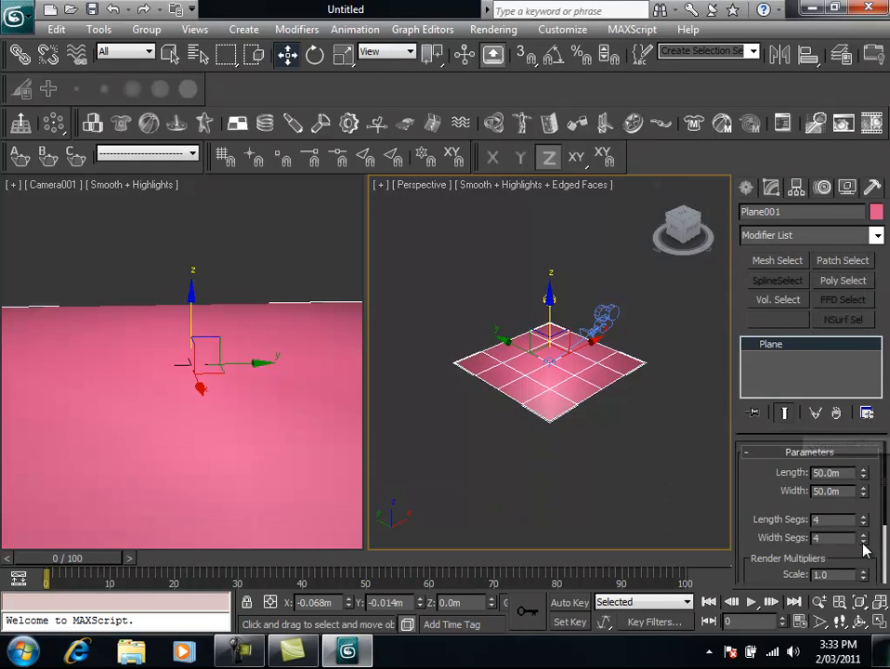
left_click_drag(863, 518, 860, 460)
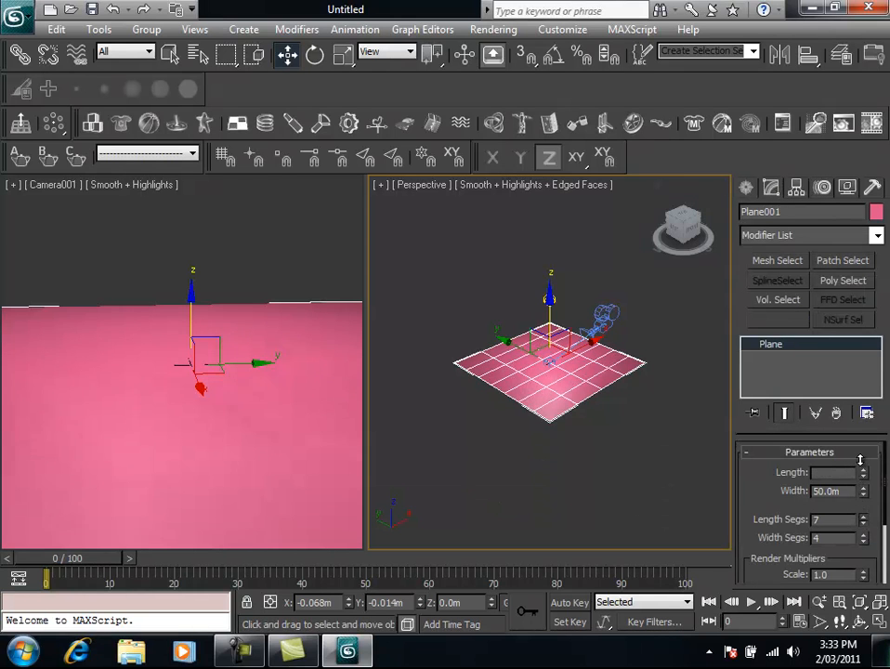
left_click(864, 517)
left_click(864, 517)
left_click(863, 516)
left_click(863, 516)
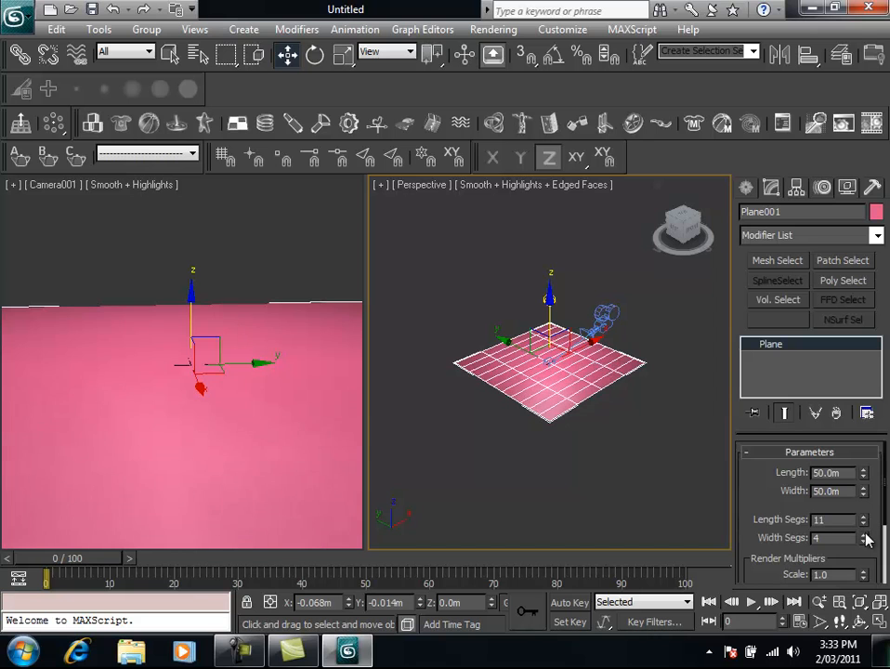
Set the plane's width segments to 12.
left_click(864, 536)
left_click(864, 535)
left_click(864, 536)
left_click(864, 536)
left_click(864, 535)
left_click(864, 536)
left_click(863, 536)
left_click(864, 536)
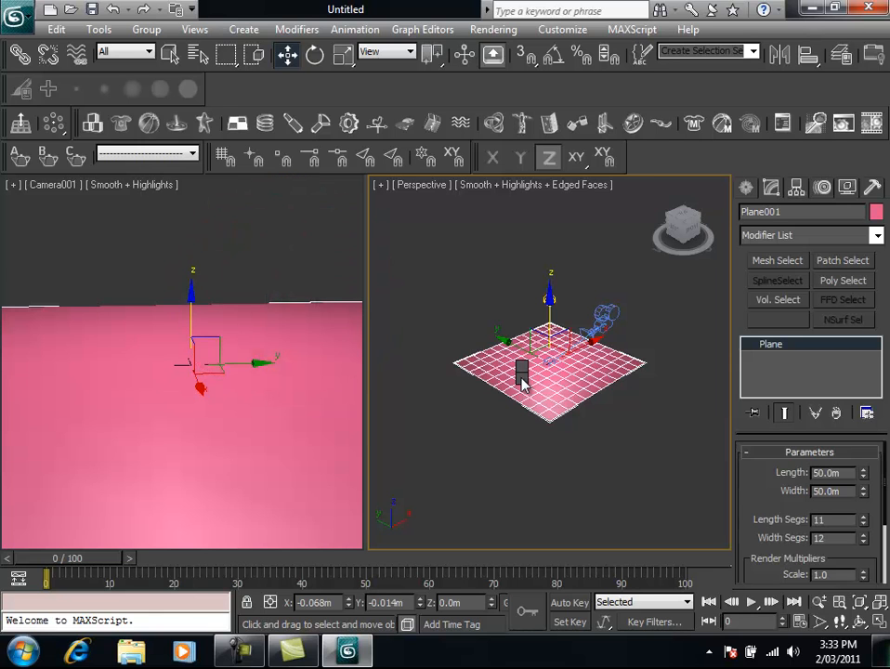
Convert the segmented plane to an Editable Poly.
right_click(525, 393)
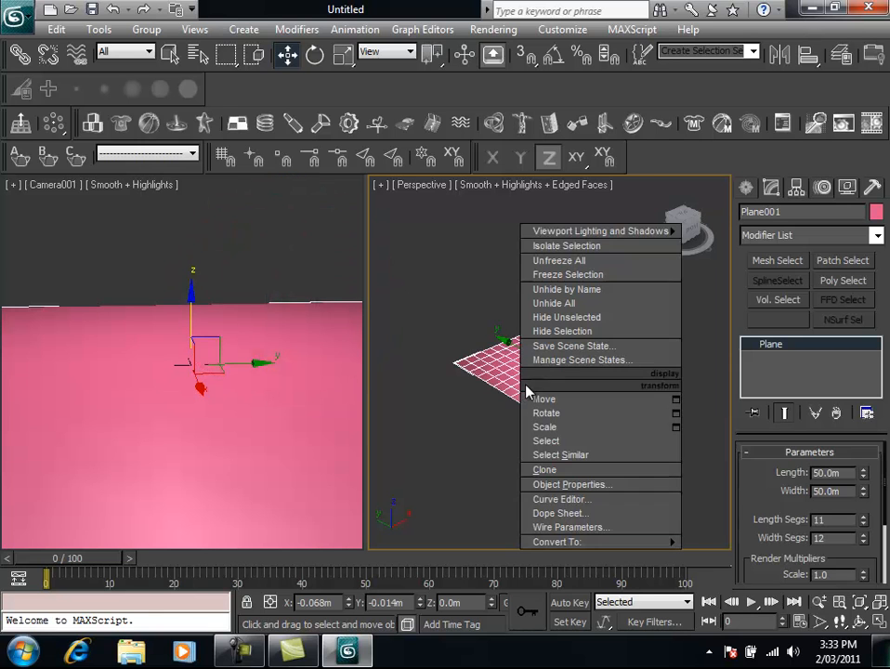
mouse_move(558, 544)
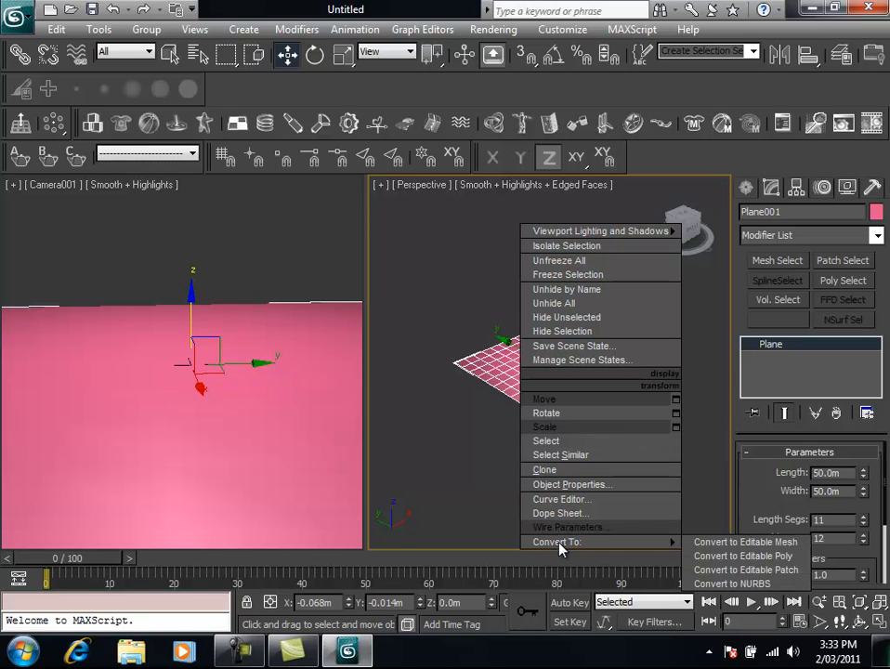
left_click(718, 561)
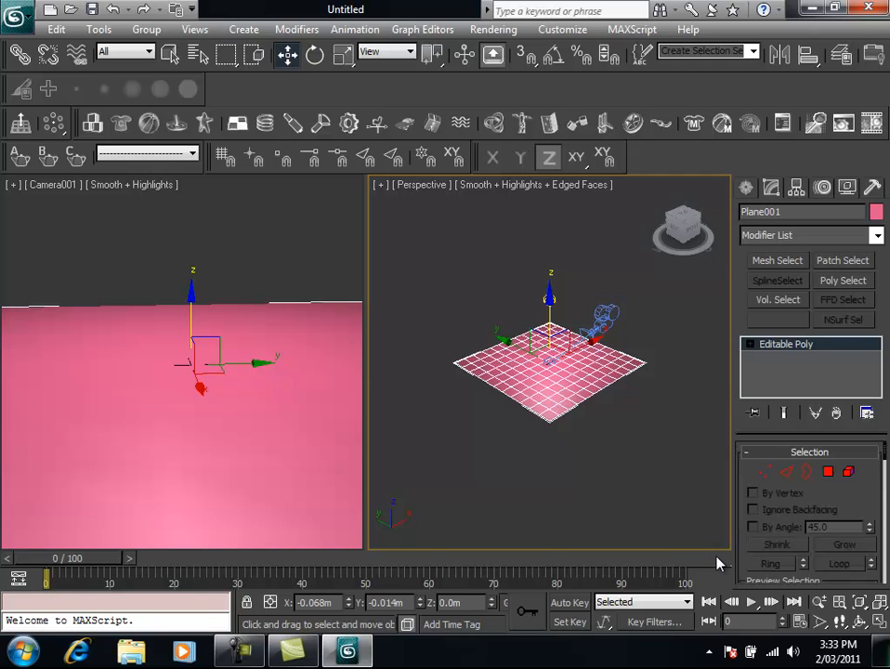
Raise a single vertex of the plane into a peak at about X -14.4 m, Y 6.8 m, Z 10 m.
left_click(762, 476)
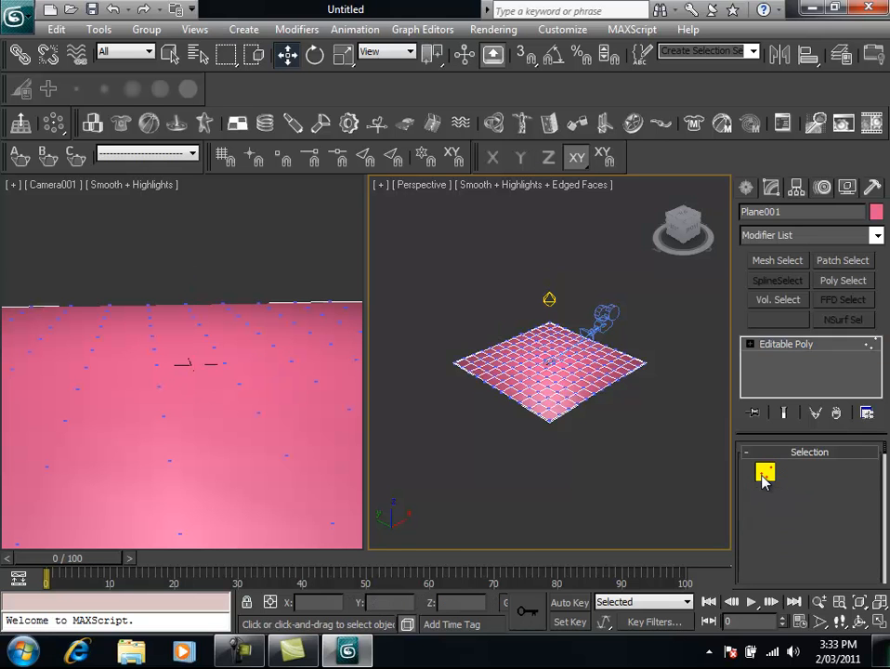
left_click(511, 369)
left_click_drag(512, 342, 507, 313)
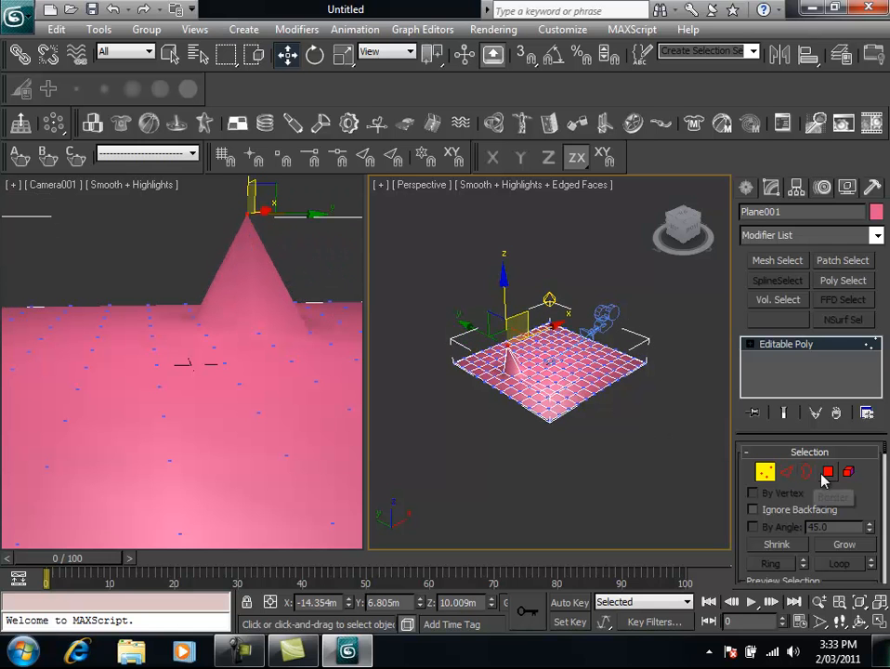
Raise one polygon of the plane into a hill at about X -10.5 m, Y -13.6 m, Z 5.9 m.
left_click(825, 472)
left_click(555, 386)
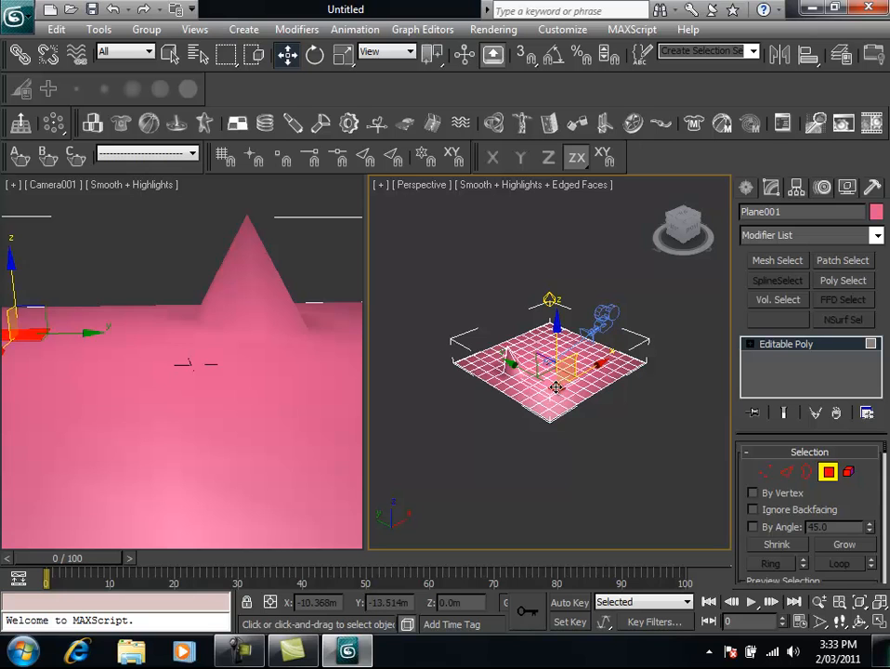
left_click_drag(555, 384, 556, 345)
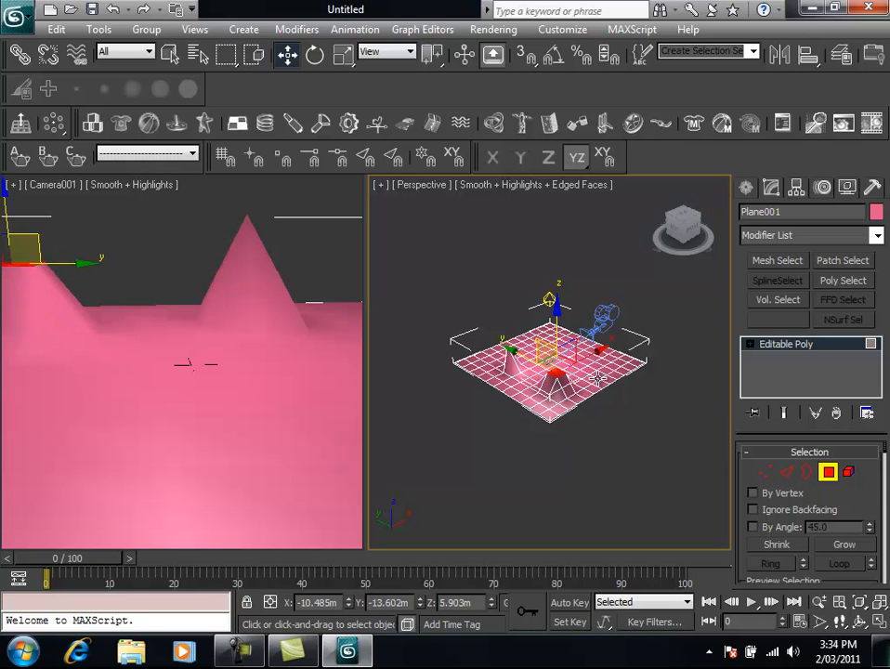
Raise an edge between the two peaks to about Z 5.4 m and sink another near X 2 m, Y -11.4 m to about Z -6.4 m.
left_click(786, 473)
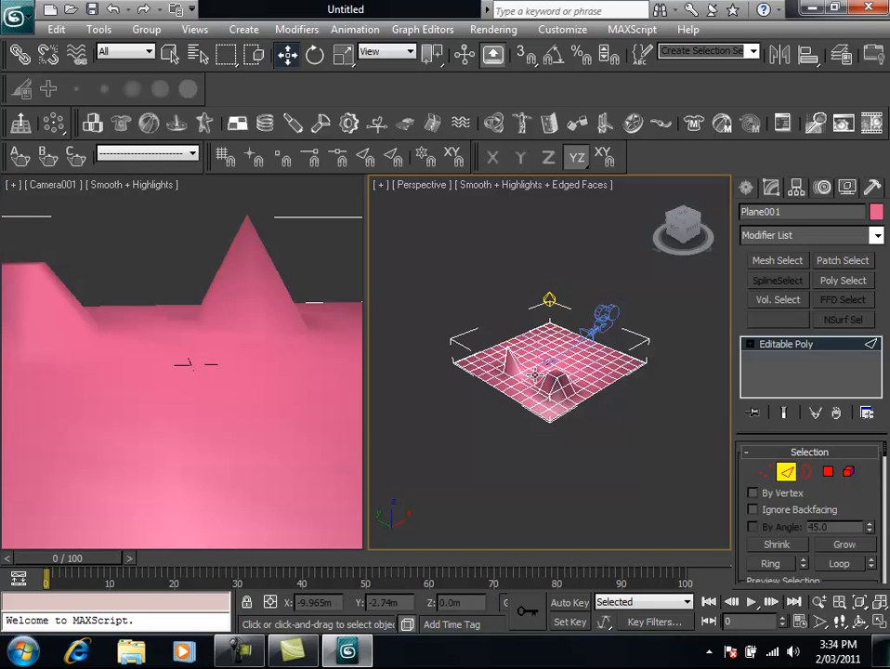
left_click(536, 341)
left_click_drag(544, 324, 525, 317)
left_click(528, 366)
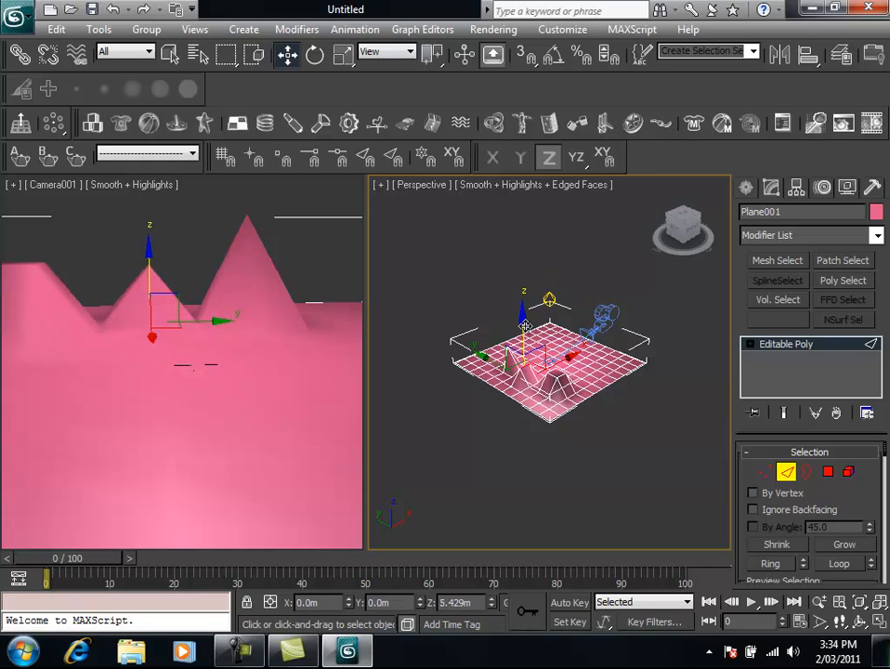
left_click(574, 370)
left_click_drag(574, 370, 575, 400)
Sink a polygon near the plane's centre into a hollow at about X 2 m, Y 4.5 m, Z -5 m.
left_click(828, 472)
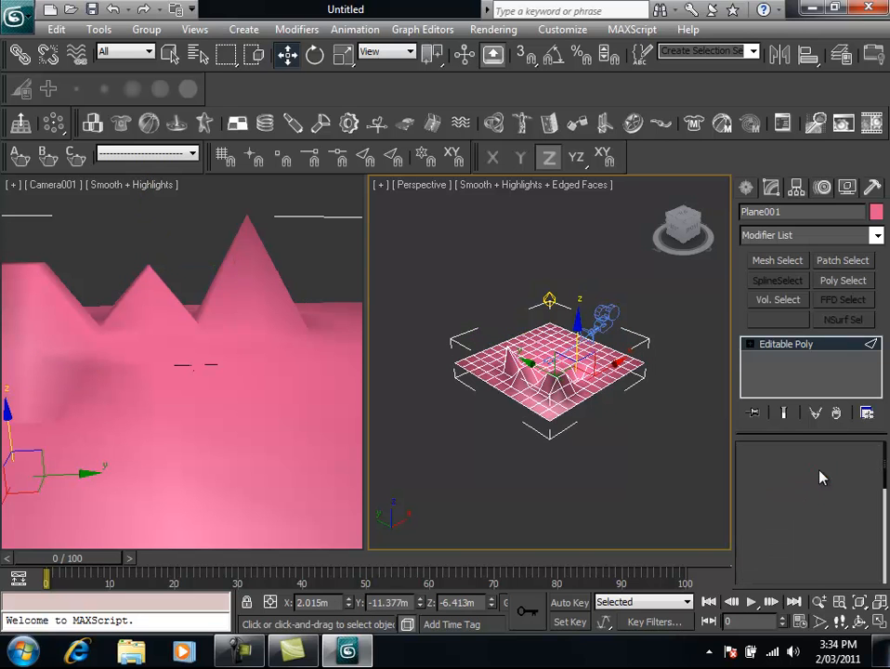
left_click(557, 360)
left_click(545, 355)
left_click_drag(547, 304, 547, 327)
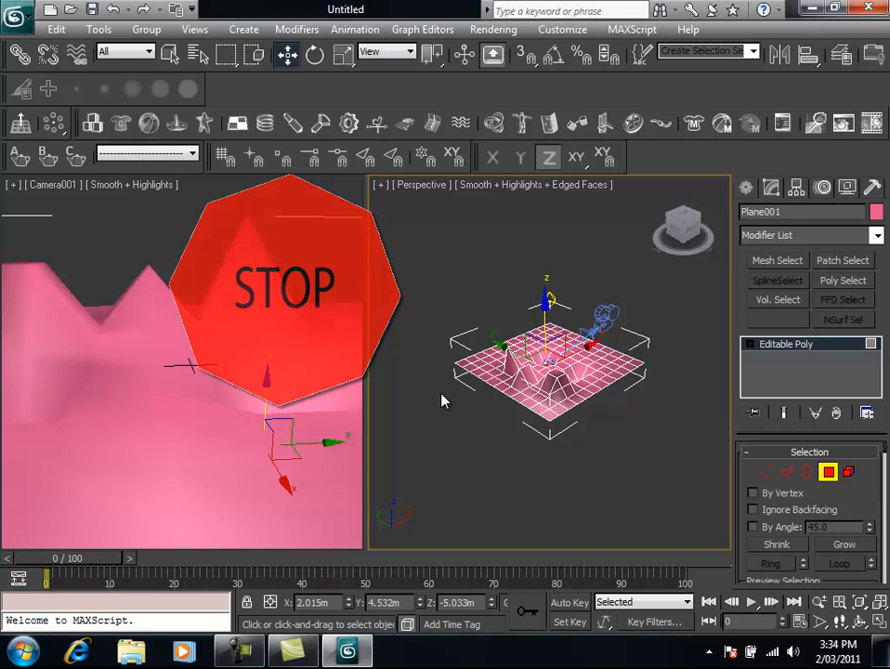
Raise two polygons near the plane's far corners, around Y 18.2 m and Y -15.6 m, to about Z 10.8 m each.
left_click(493, 361)
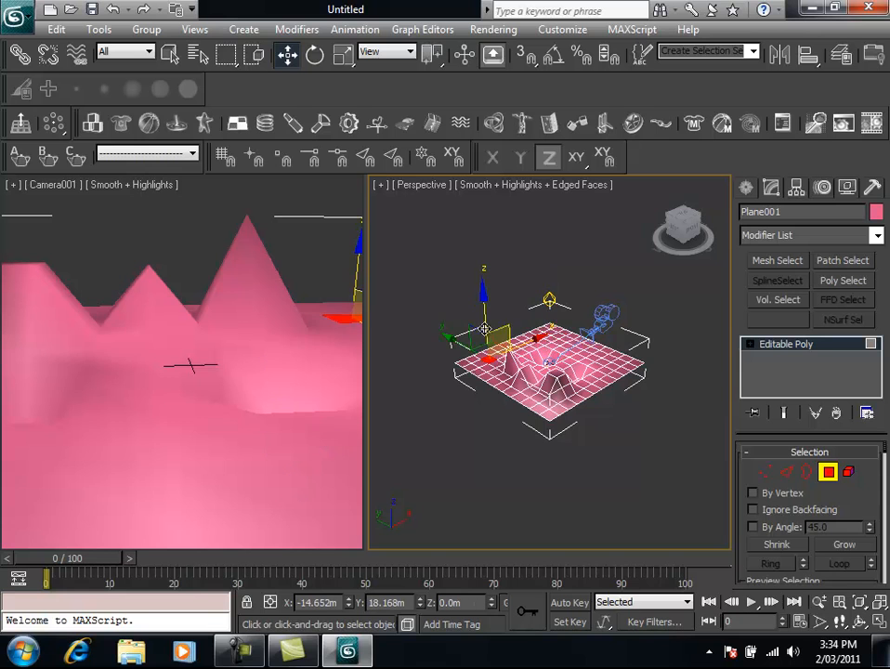
mouse_move(486, 317)
left_mouse_down()
mouse_move(488, 290)
mouse_move(488, 299)
left_mouse_up()
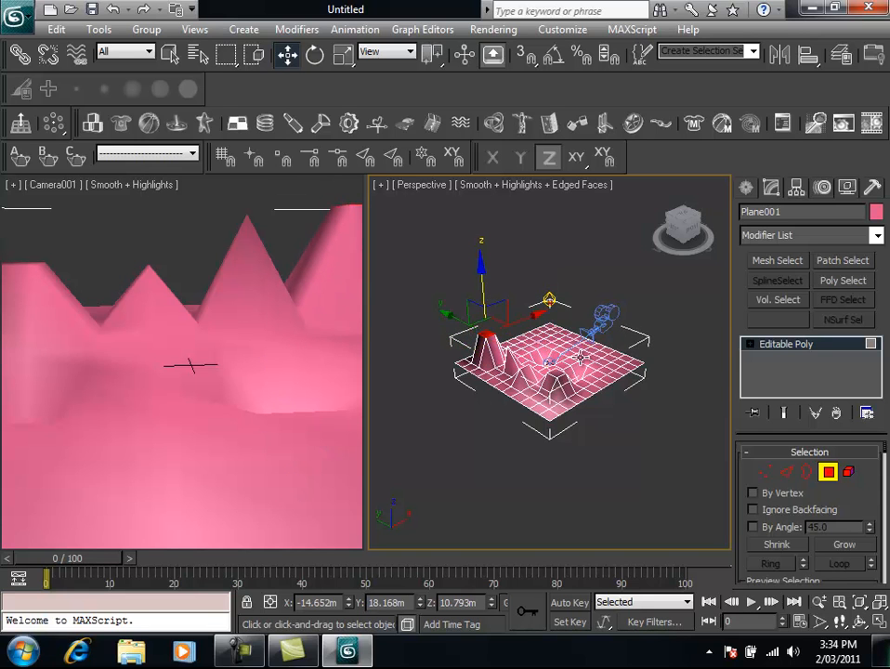
left_click(527, 401)
left_click_drag(529, 365, 534, 338)
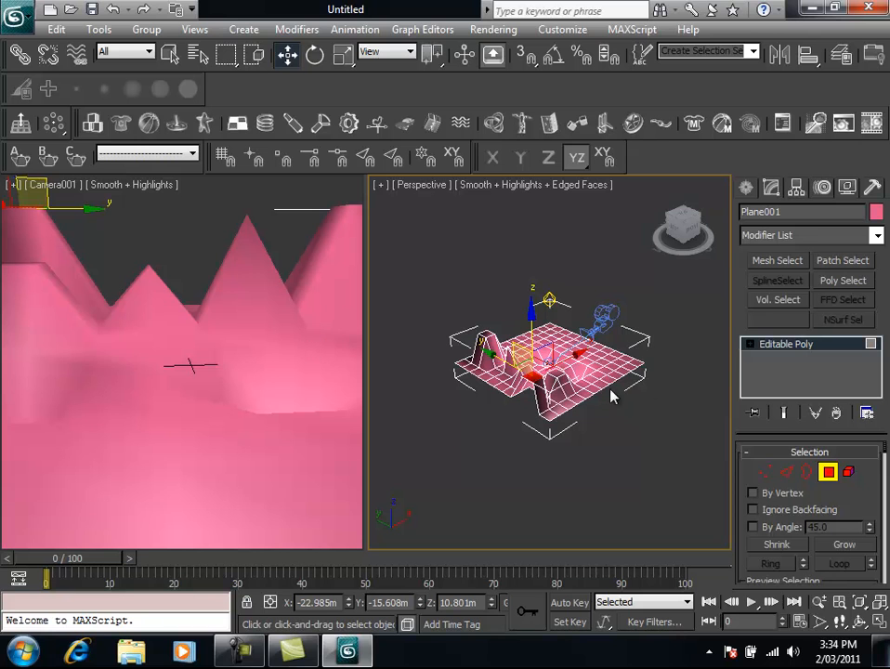
Apply a TurboSmooth modifier to the terrain with 2 iterations.
left_click(876, 235)
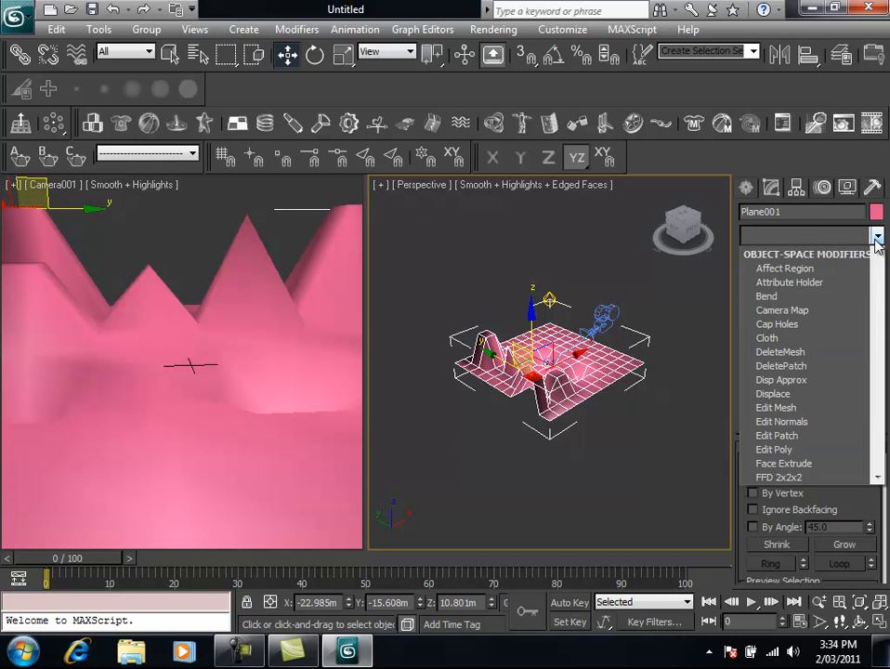
left_click_drag(876, 288, 880, 576)
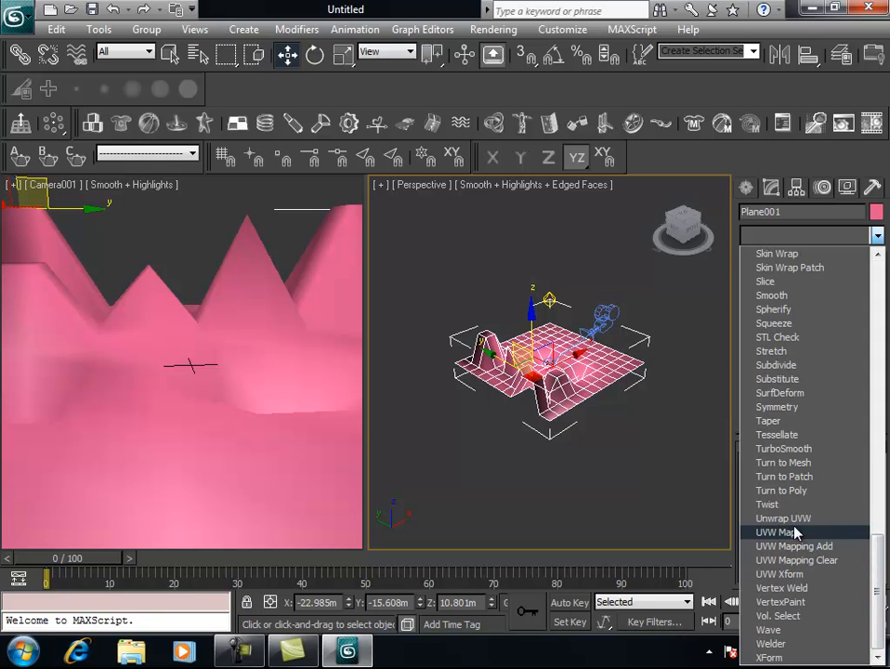
left_click(780, 448)
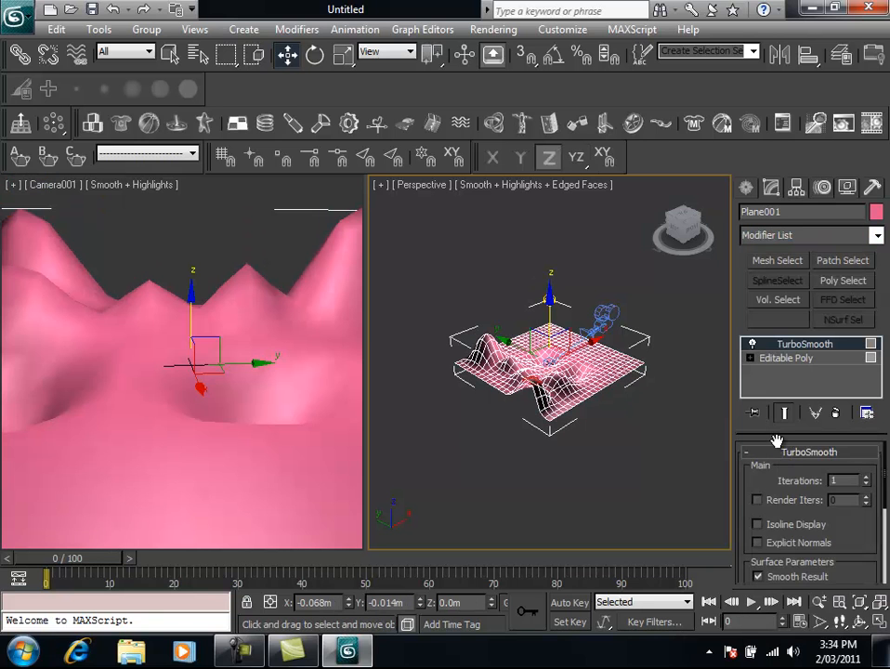
left_click(865, 476)
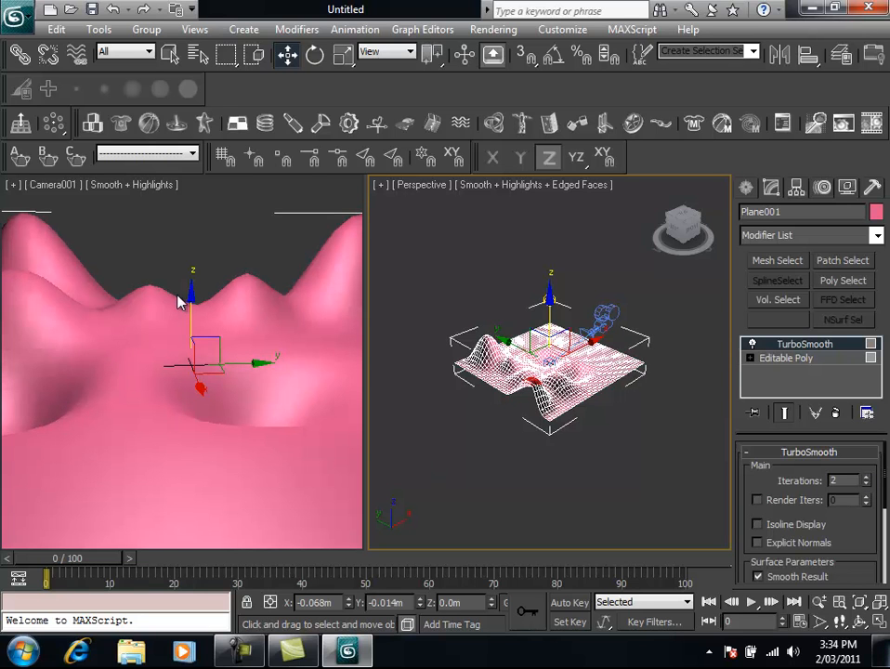
Try the TurboSmooth iterations at 4 and at 1, ending with 2.
left_click(867, 477)
left_click(866, 477)
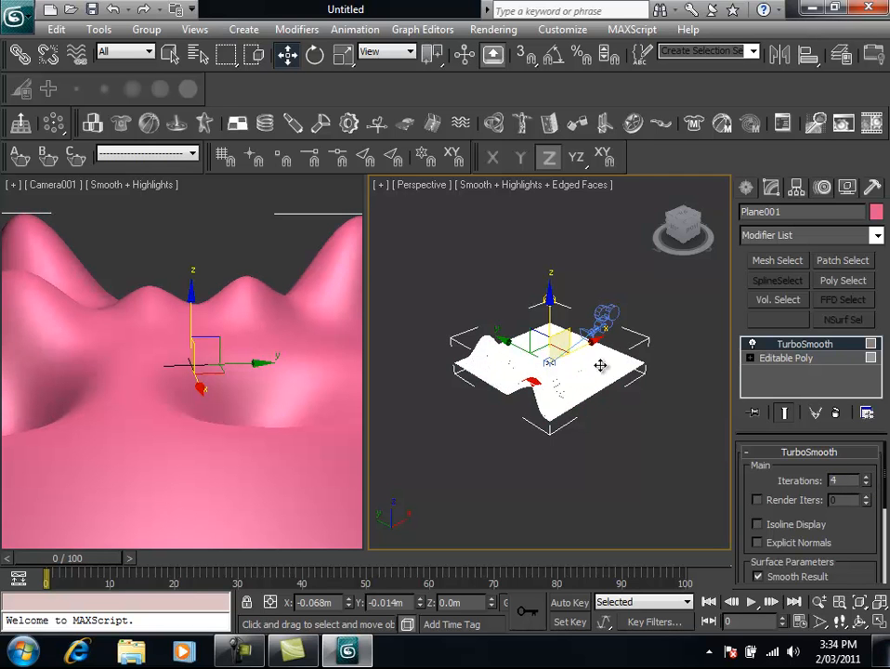
left_click(866, 483)
left_click(864, 478)
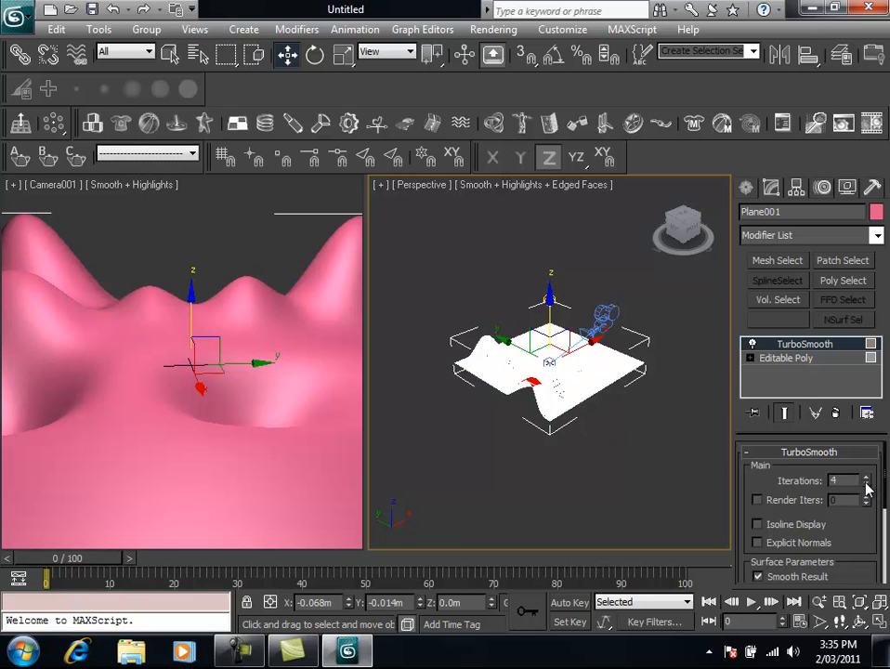
left_click(866, 487)
left_click(866, 488)
left_click(867, 488)
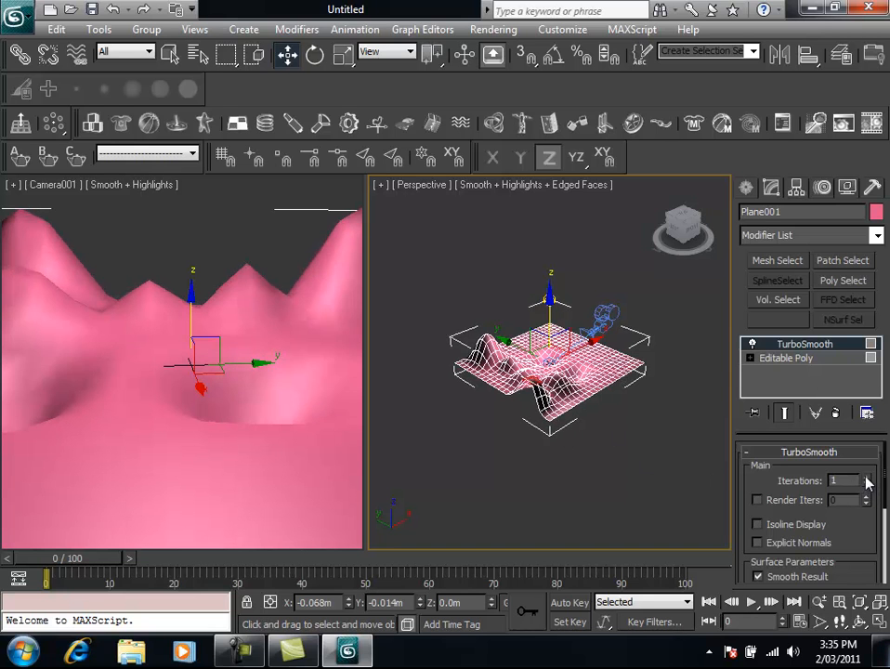
left_click(866, 477)
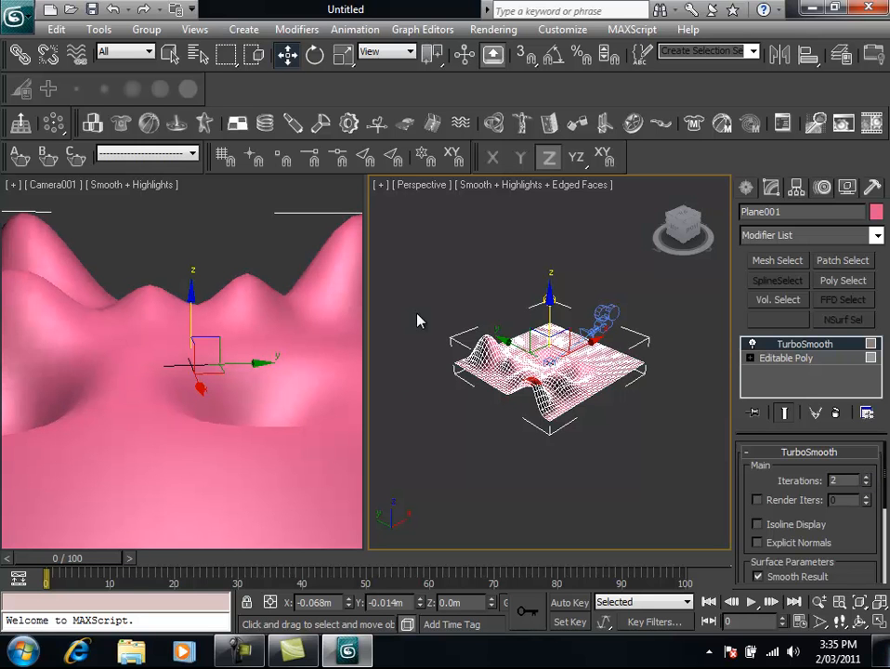
Remove the TurboSmooth modifier from the terrain's modifier stack.
right_click(788, 349)
left_click(713, 279)
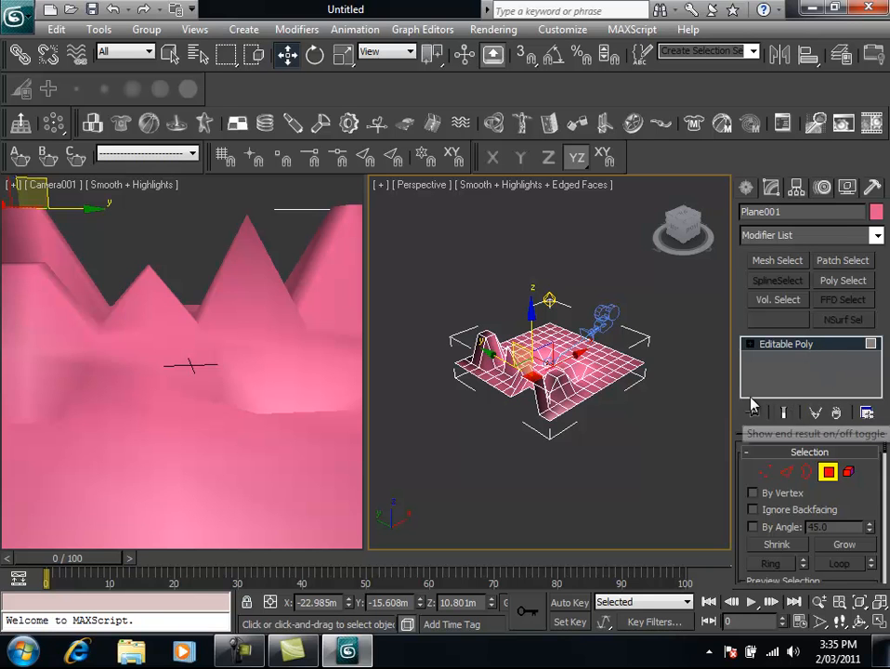
key("ctrl+z")
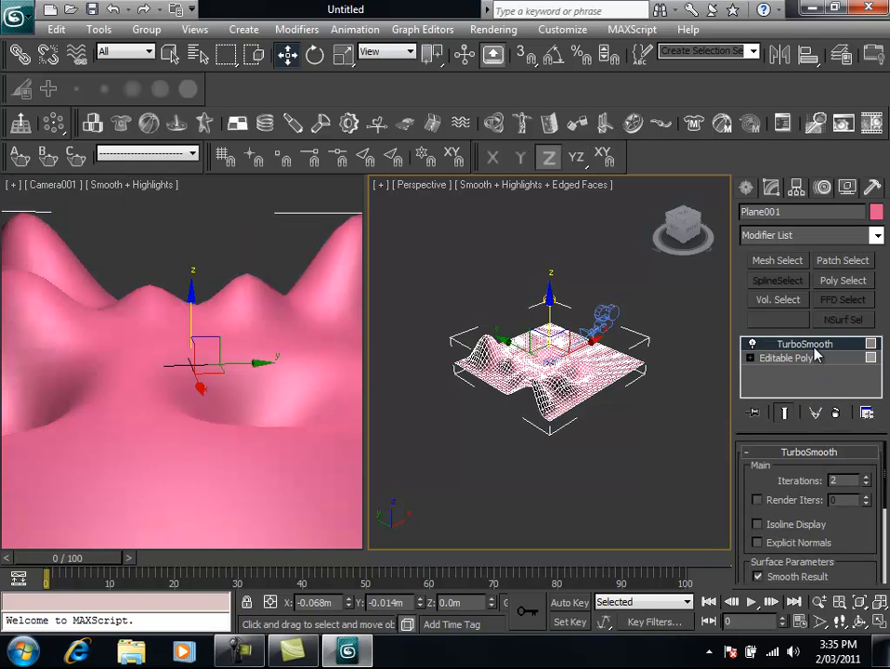
left_click(835, 414)
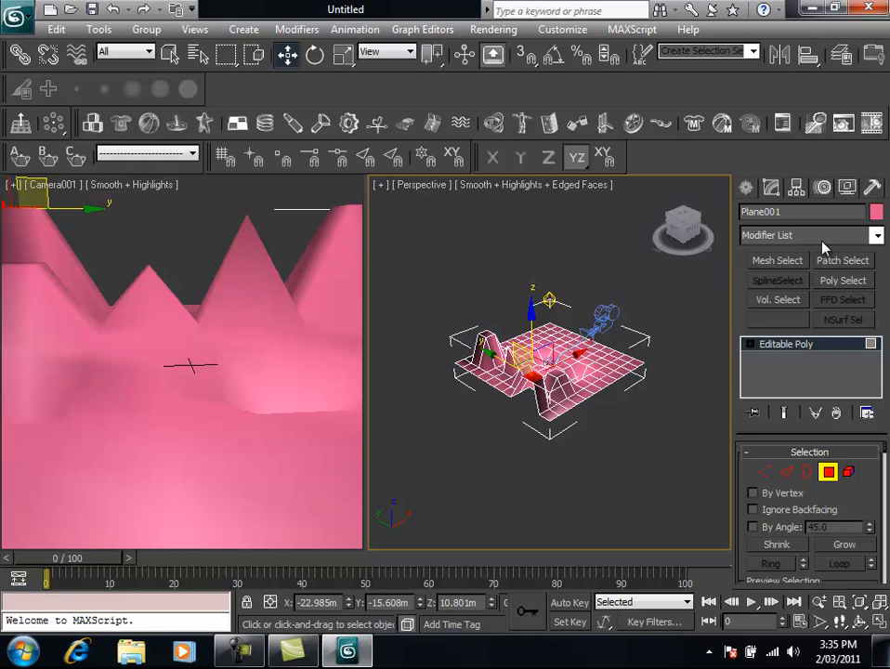
Add a Tessellate modifier to the terrain and set its tension to 27.4.
left_click(877, 235)
left_click_drag(879, 304, 878, 580)
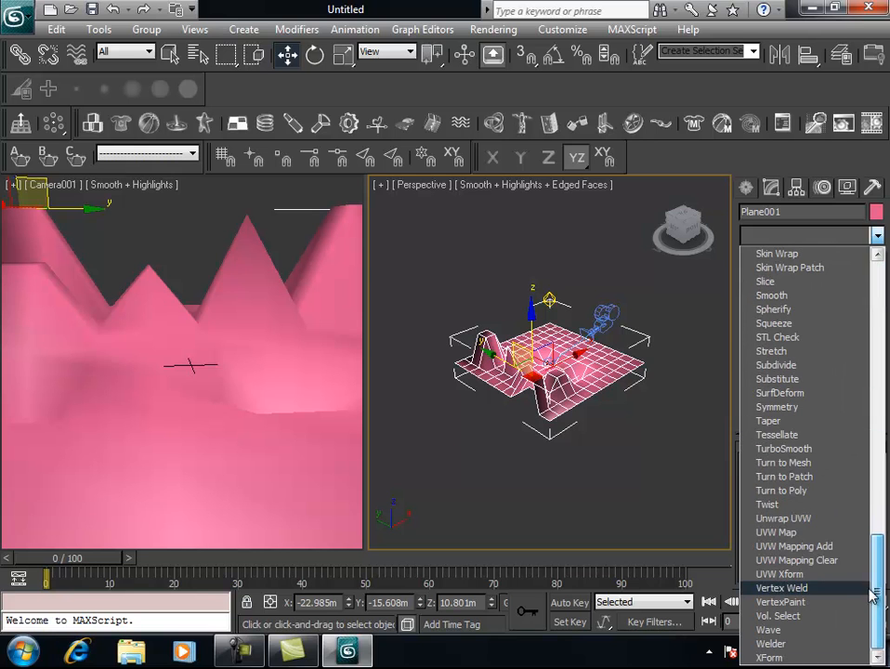
left_click(777, 435)
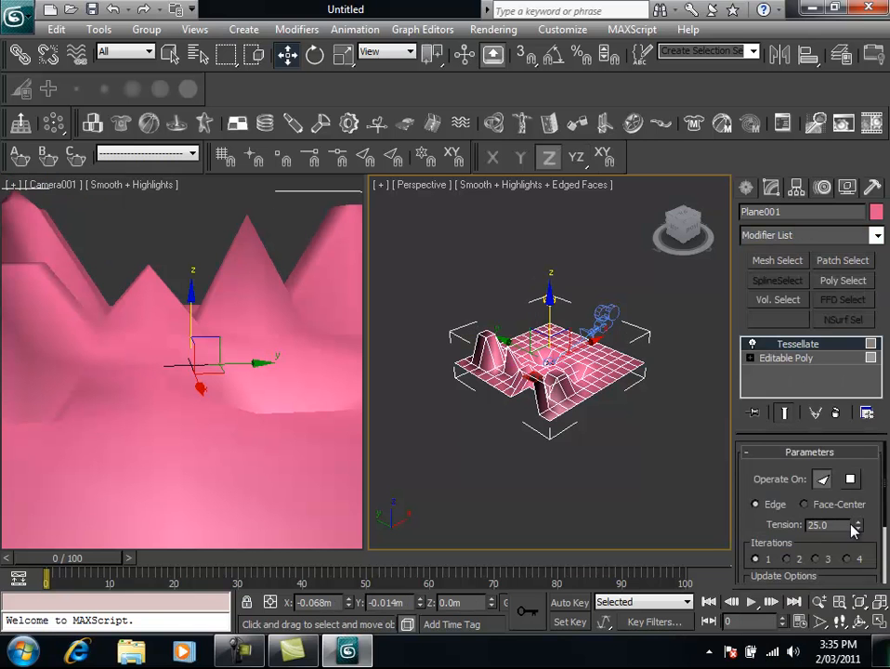
mouse_move(859, 525)
left_mouse_down()
mouse_move(859, 502)
mouse_move(860, 516)
left_mouse_up()
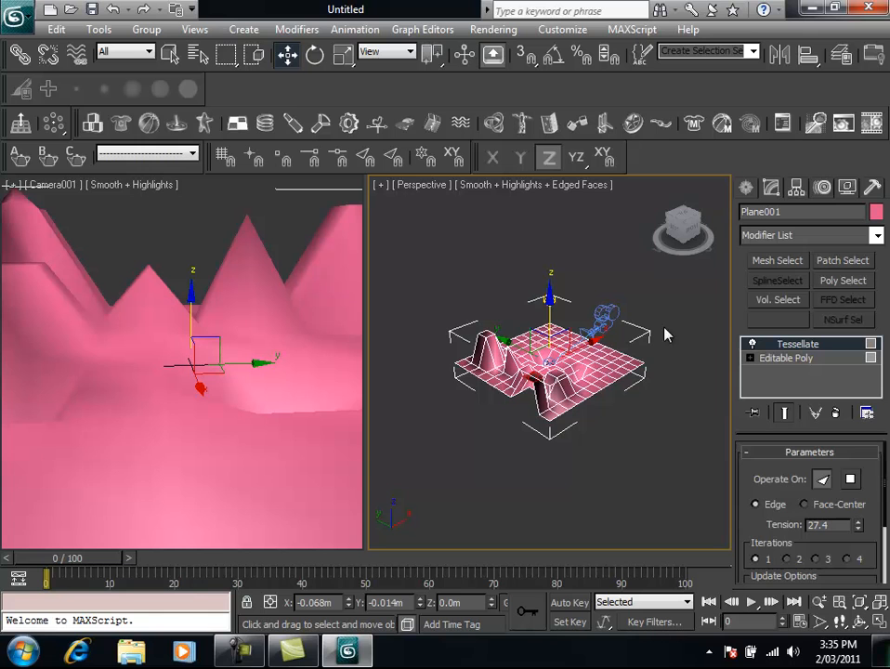
Select the entire terrain as an element in the underlying Editable Poly.
left_click(785, 359)
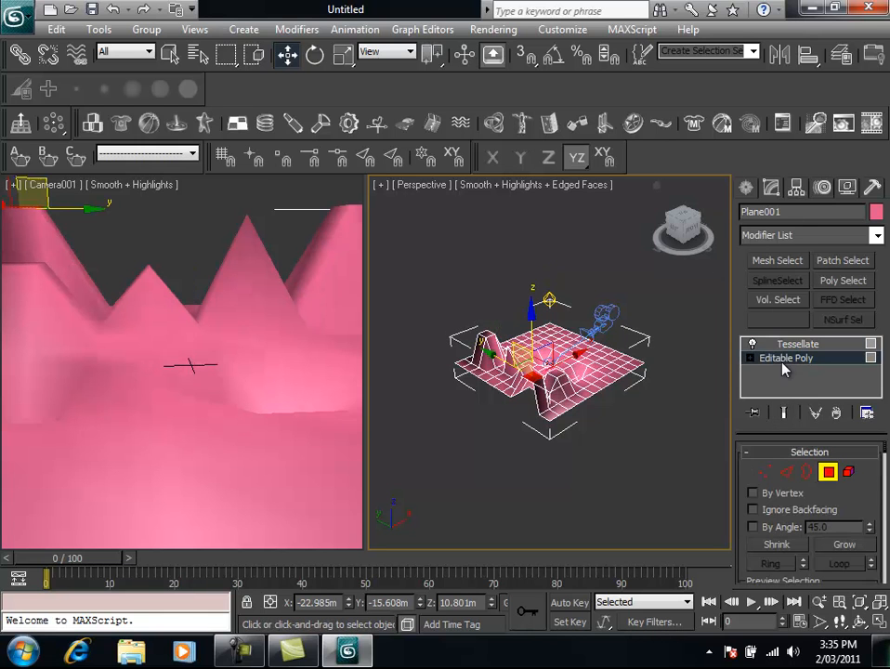
left_click(848, 472)
left_click(583, 385)
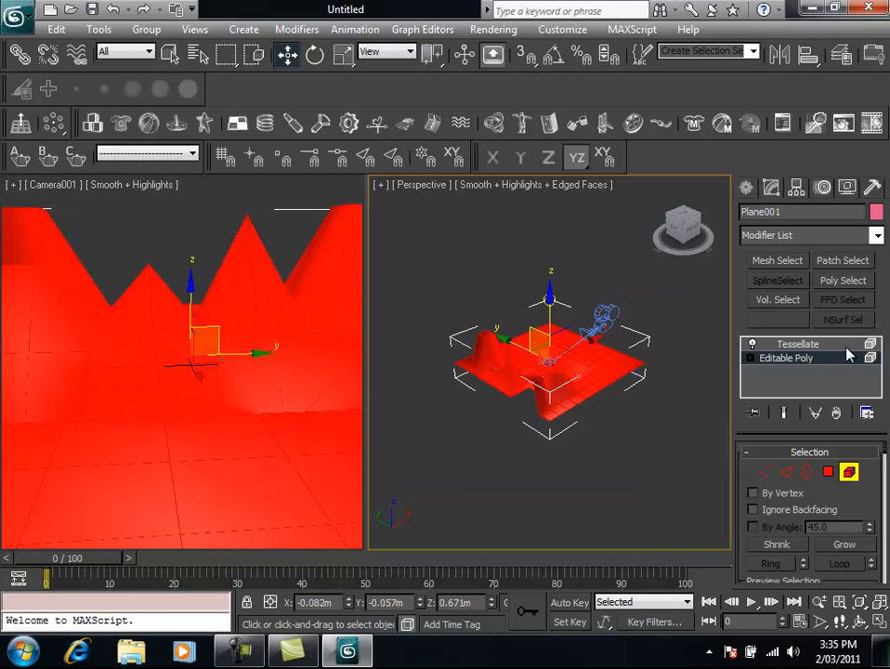
Increase the Tessellate modifier's tension to 100.
left_click(813, 347)
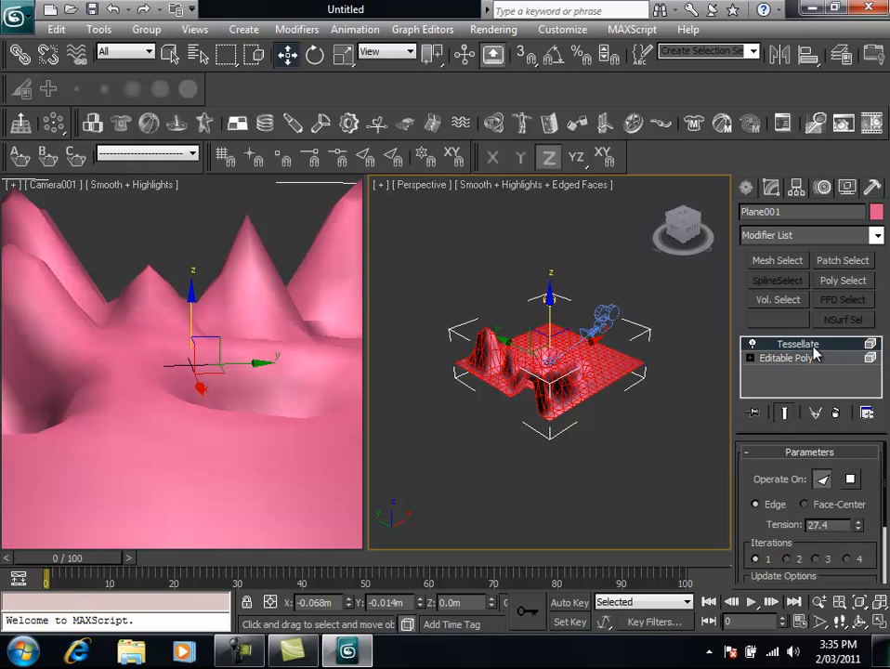
left_click_drag(859, 526, 842, 212)
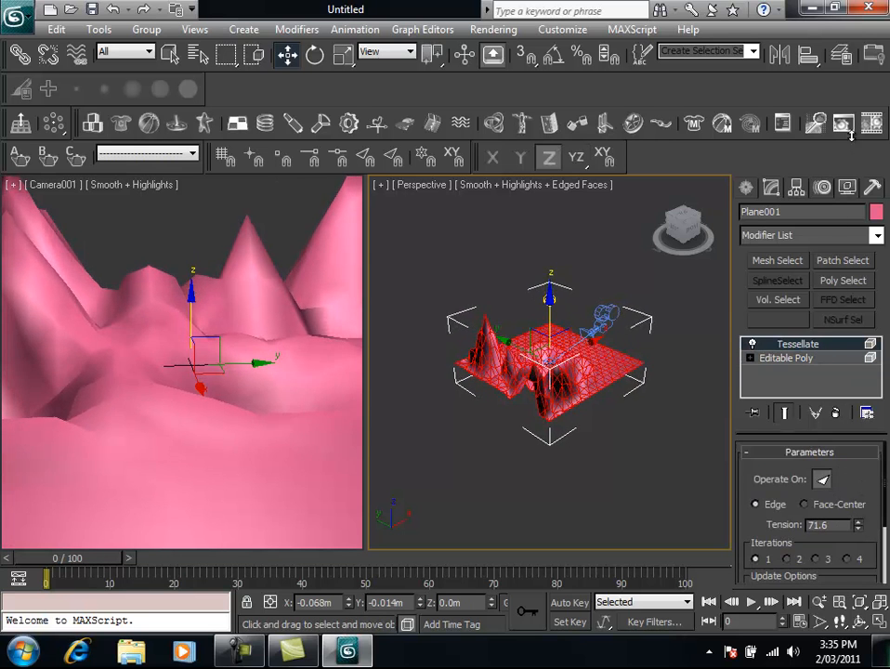
left_click_drag(858, 530, 869, 232)
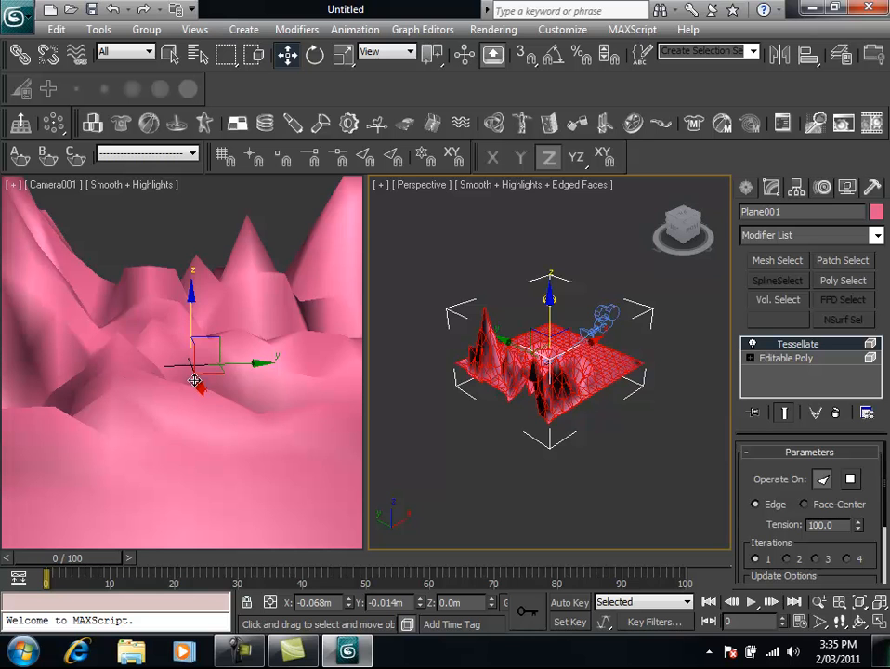
Add a second Tessellate modifier to the terrain and set its tension to 74.7.
left_click(877, 237)
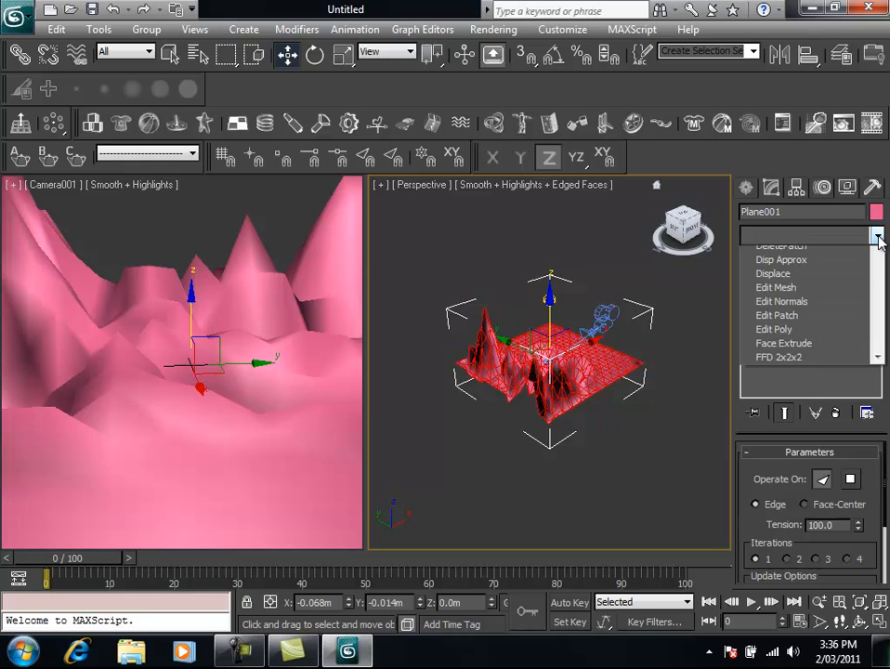
left_click_drag(879, 316, 871, 594)
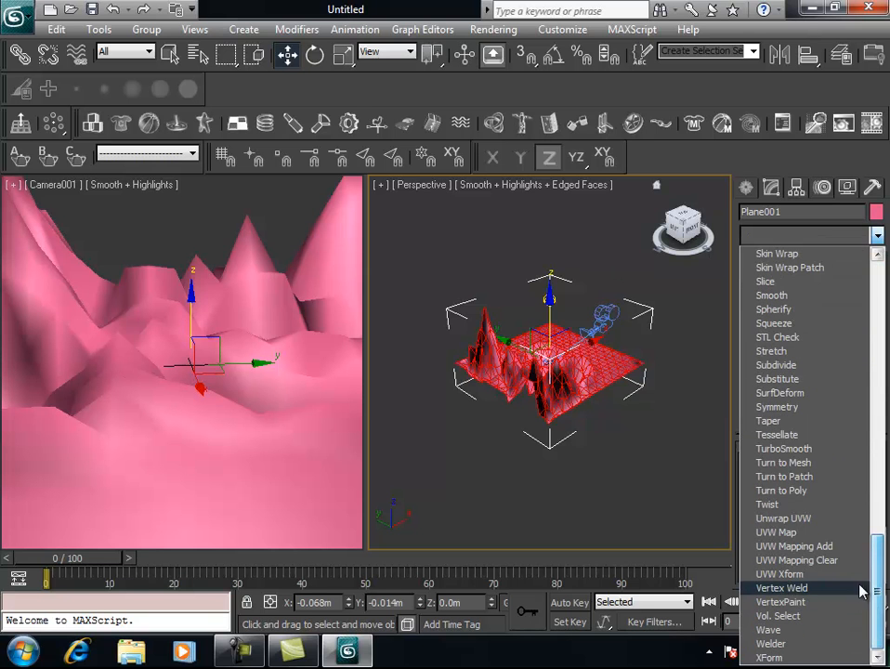
left_click(778, 435)
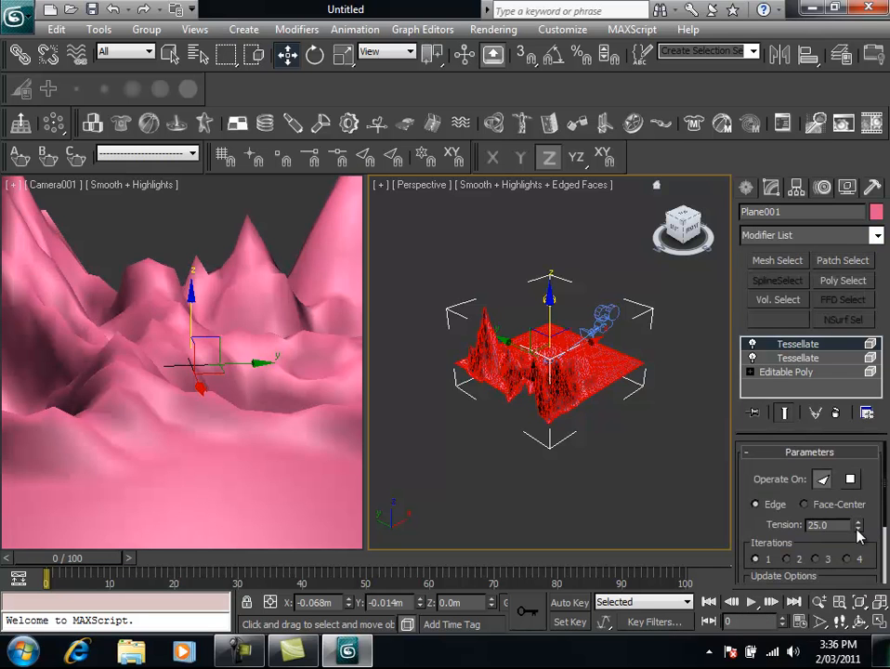
left_click_drag(858, 525, 855, 506)
left_click_drag(840, 121, 844, 100)
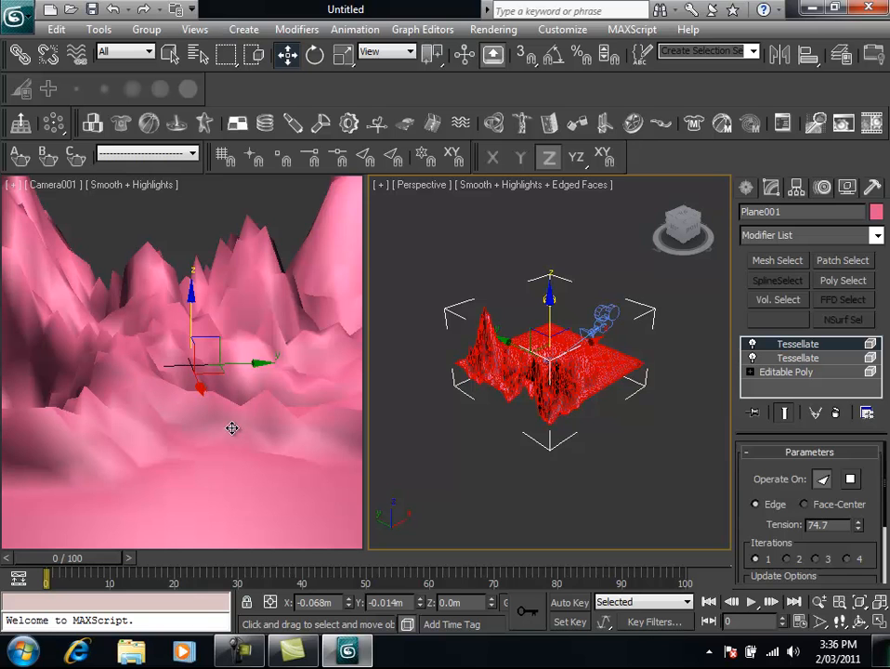